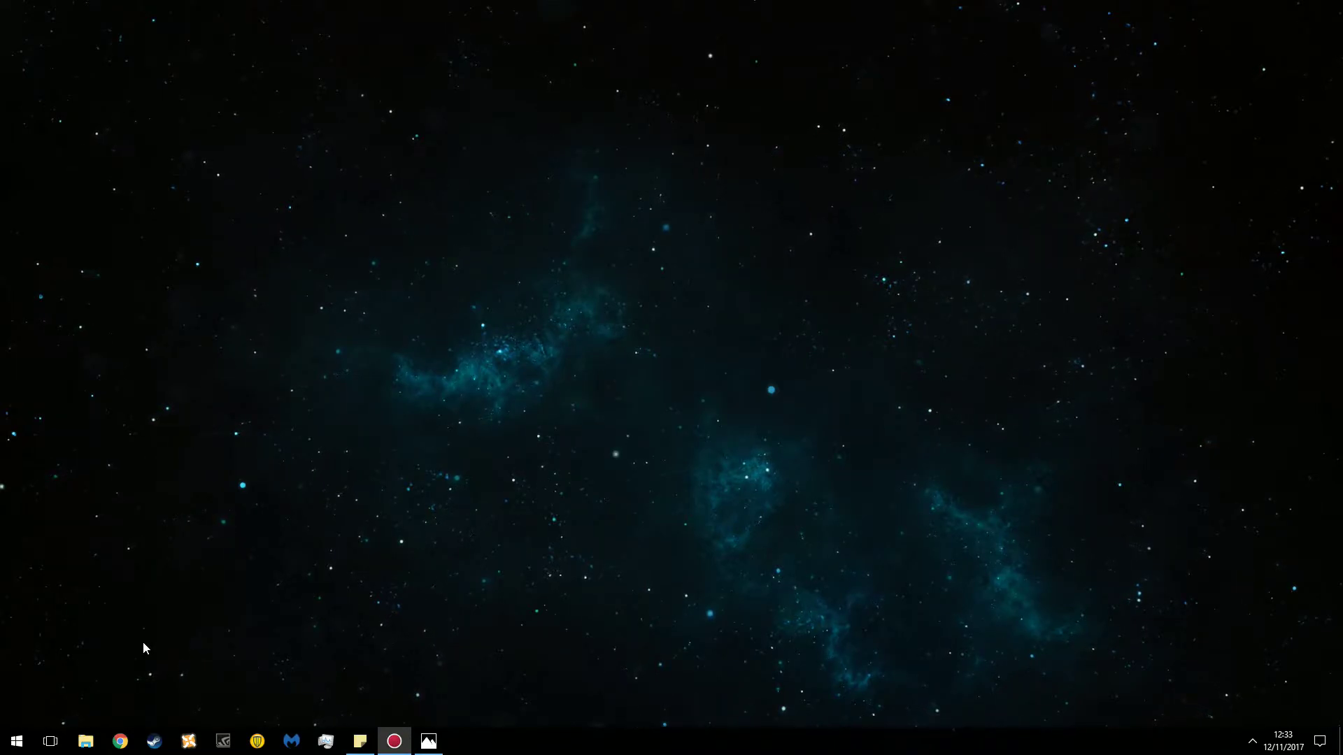
# Open a new incognito Chrome window and load skse.silverlock.org.
pyautogui.rightClick(118, 748)
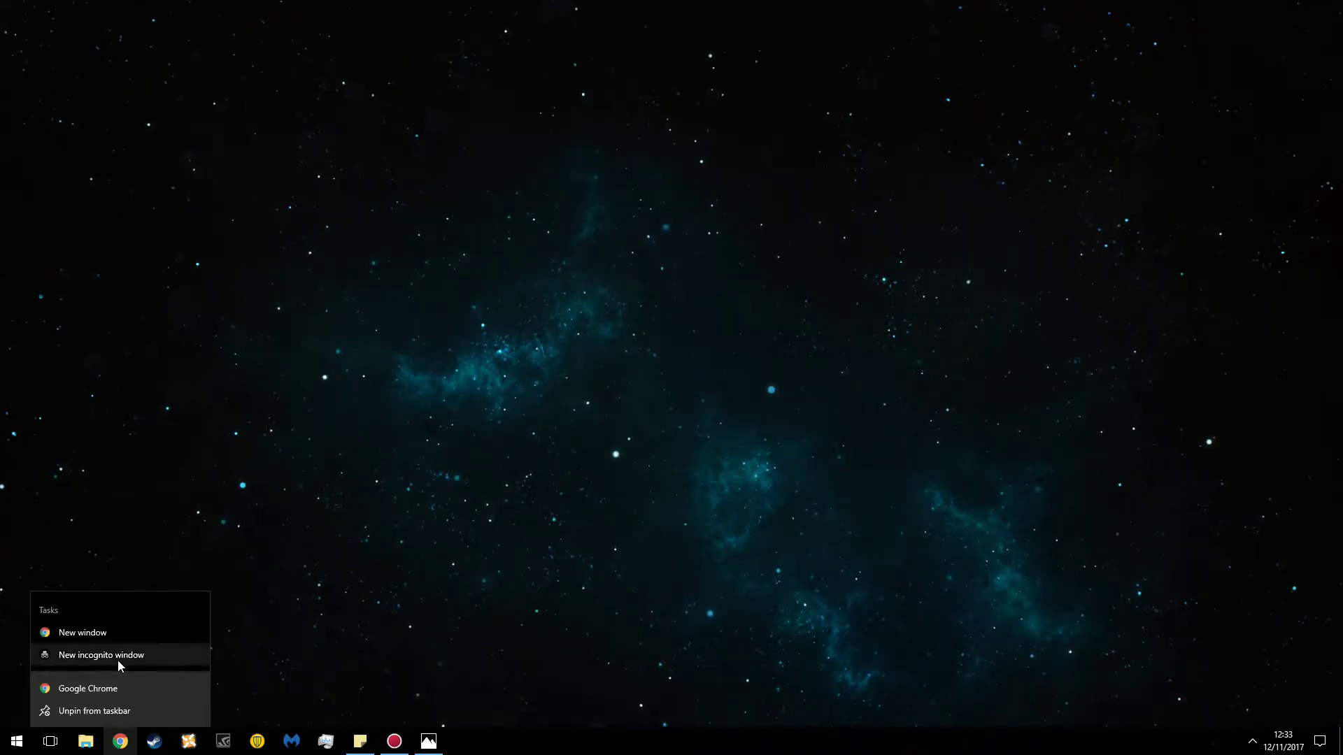
pyautogui.click(117, 660)
pyautogui.write('skse')
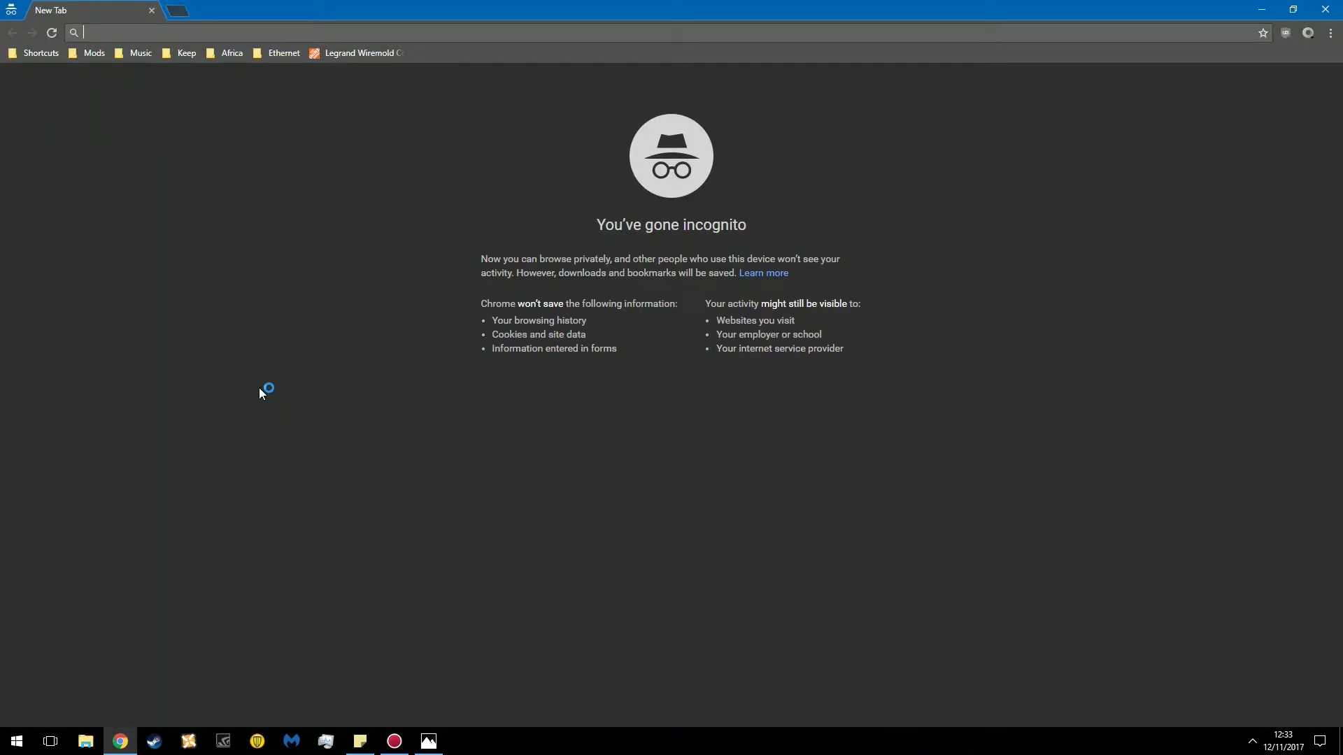
pyautogui.write('.si')
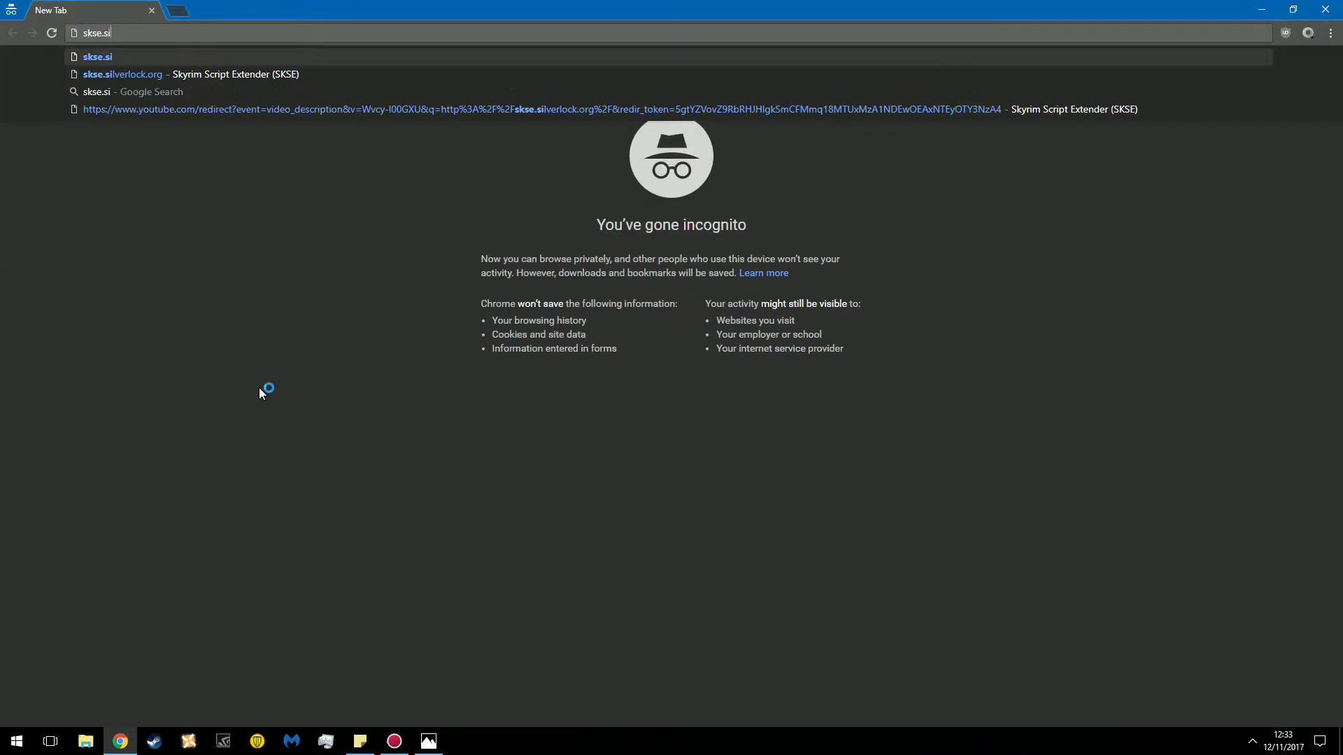
pyautogui.write('lverlock.org')
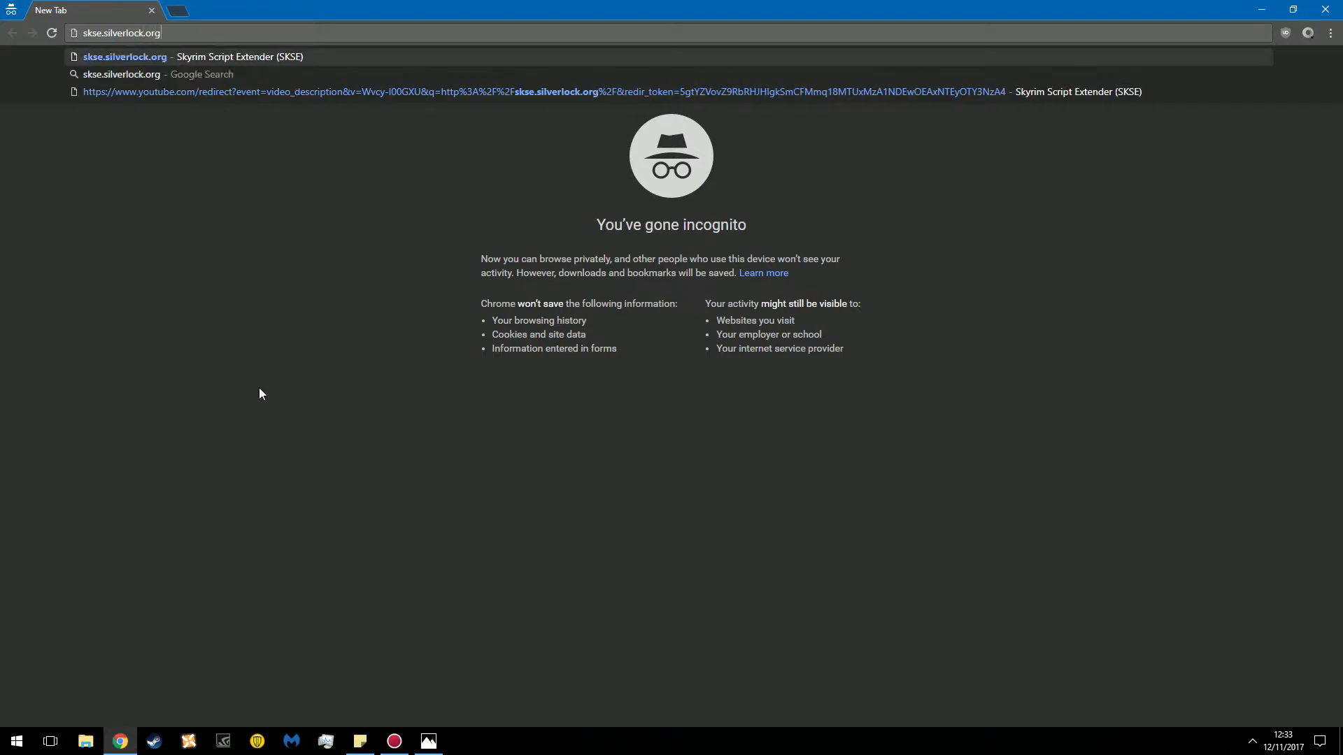
pyautogui.press('Return')
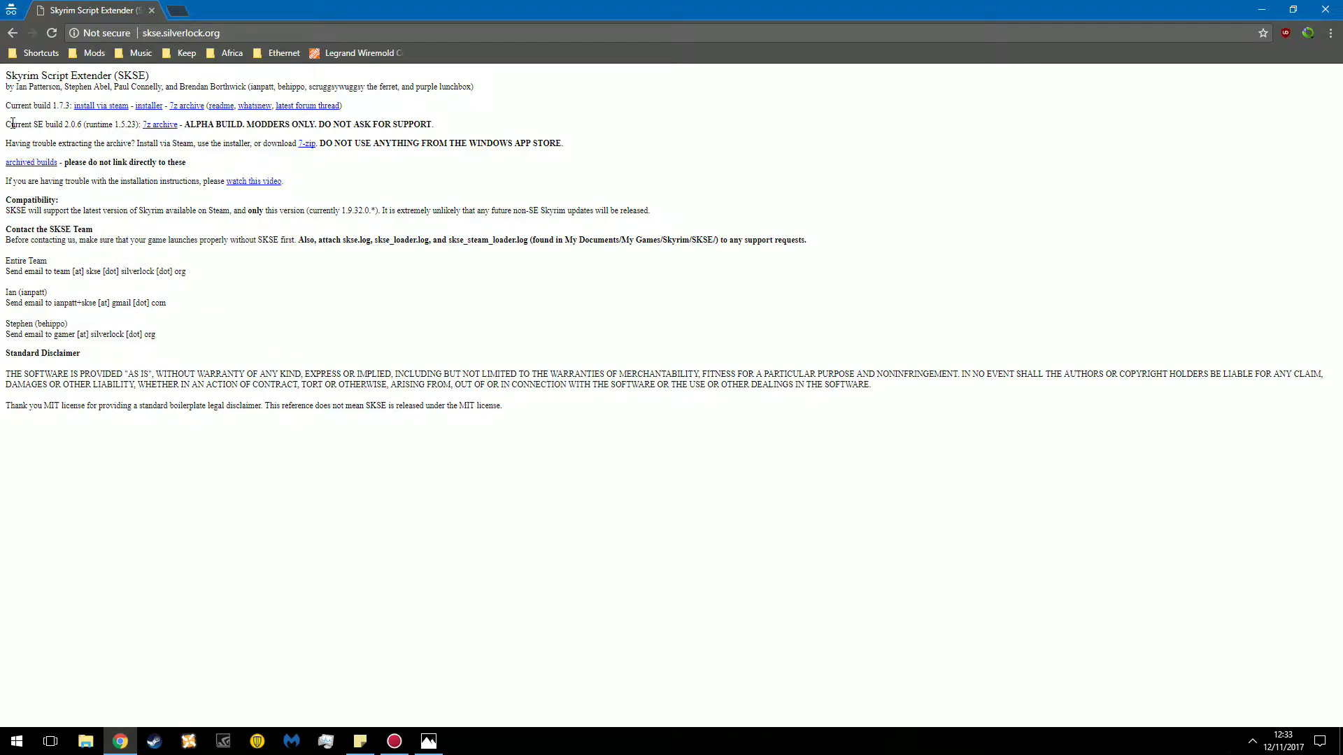
# Download the current SE build 7z archive from the SKSE site.
pyautogui.moveTo(12, 124); pyautogui.dragTo(56, 128)
pyautogui.click(50, 138)
pyautogui.click(155, 126)
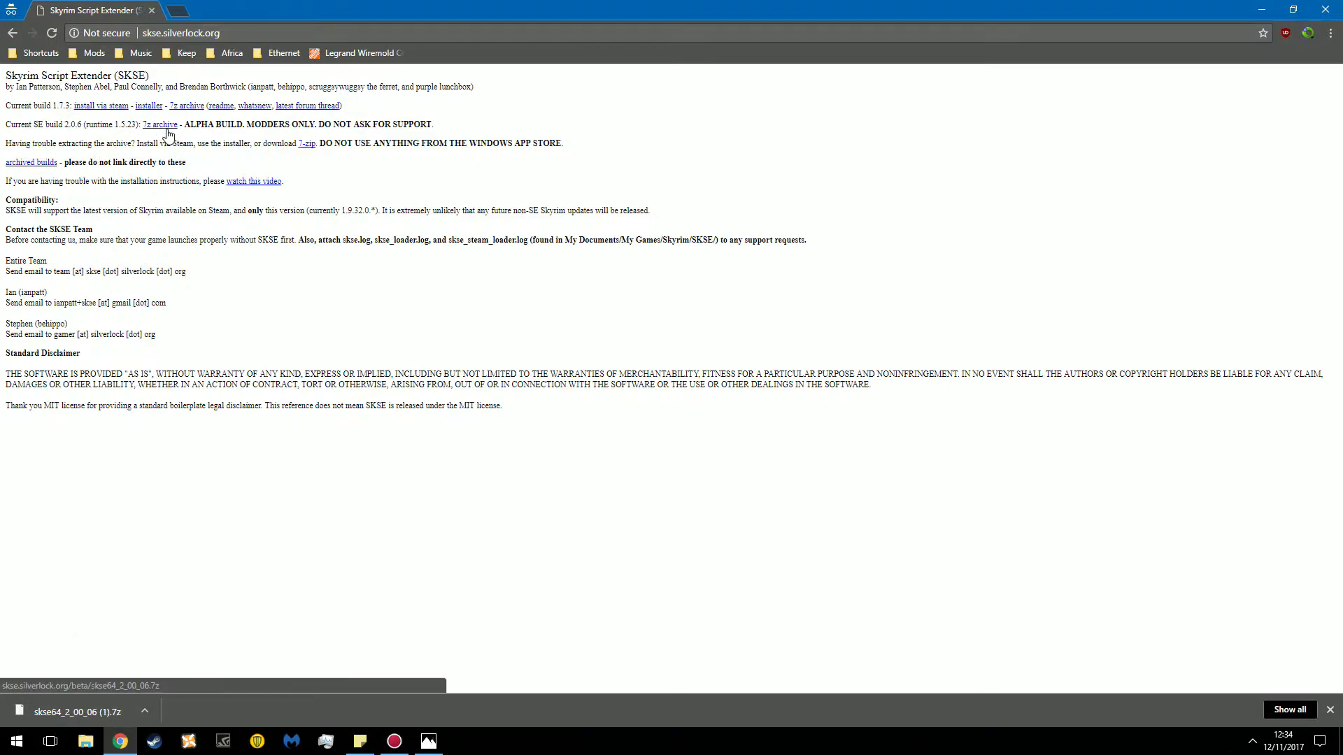
# Close Chrome and open the Downloads folder in File Explorer.
pyautogui.hotkey('alt', 'F4')
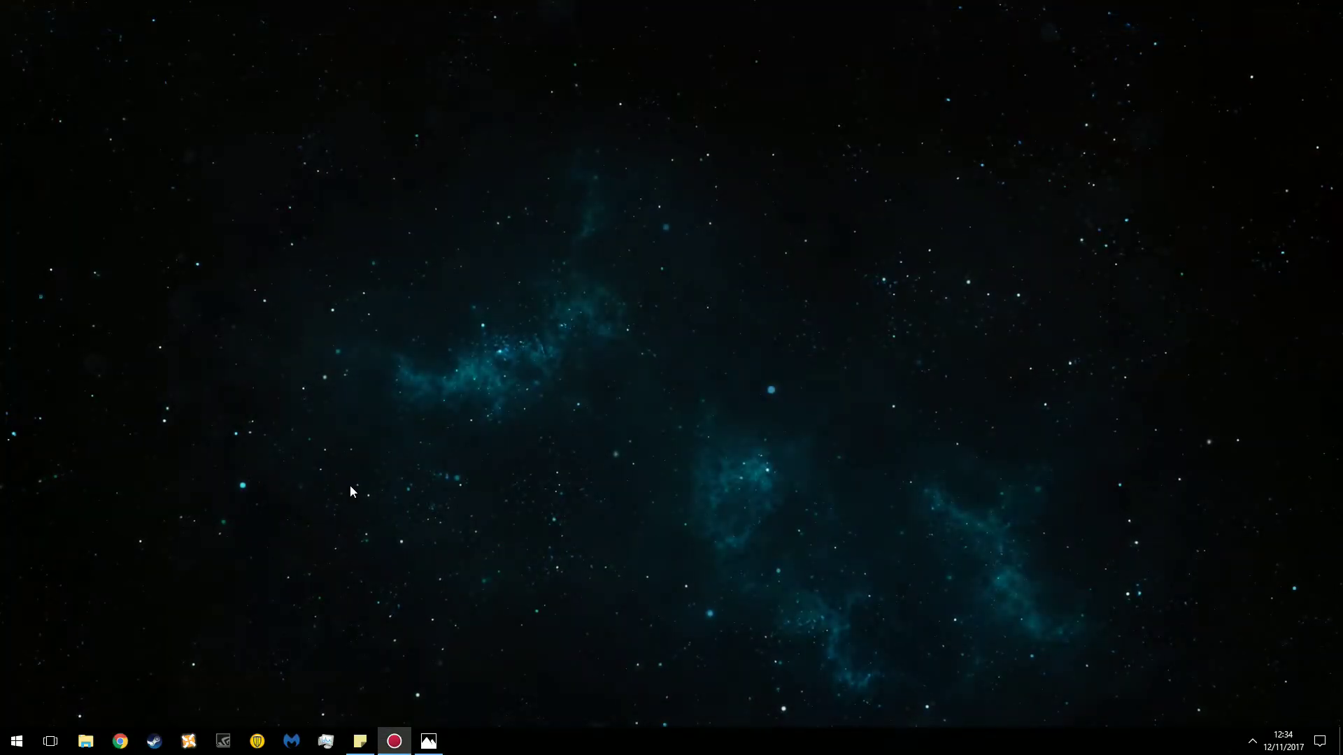
pyautogui.click(87, 743)
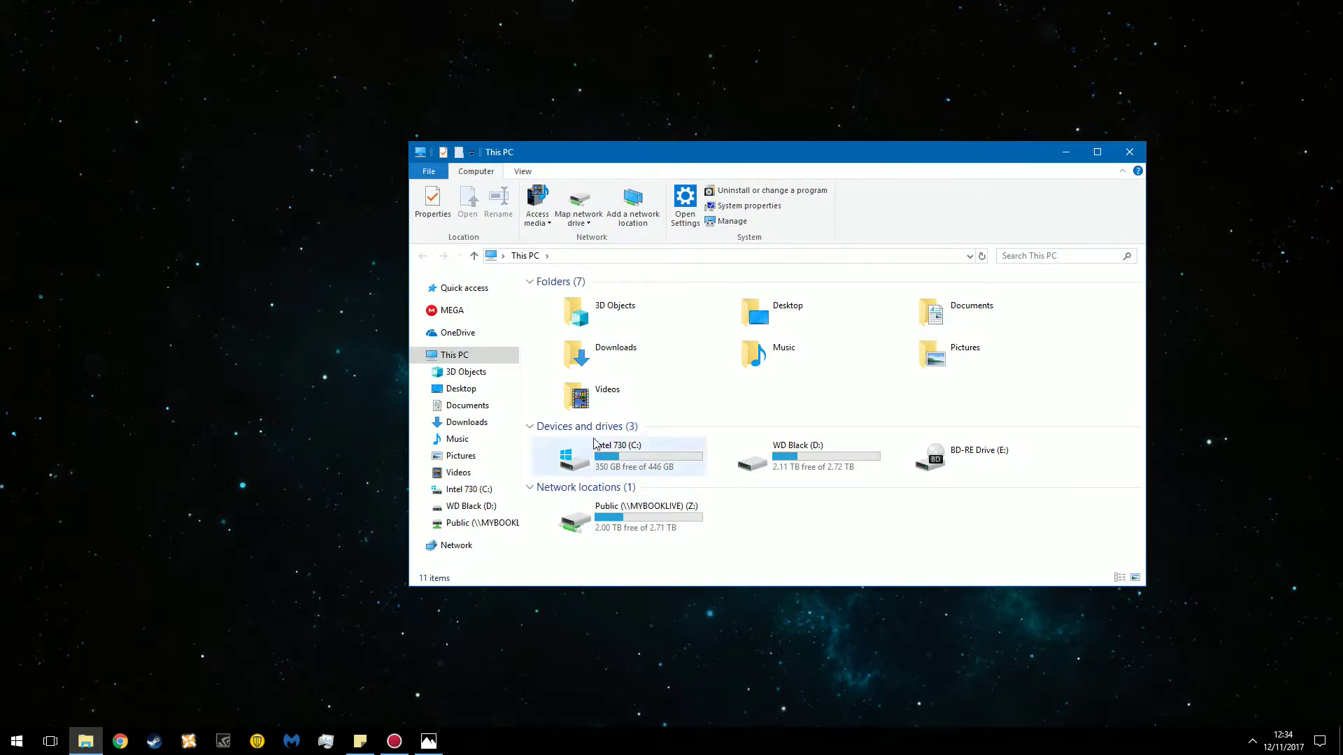
pyautogui.doubleClick(647, 358)
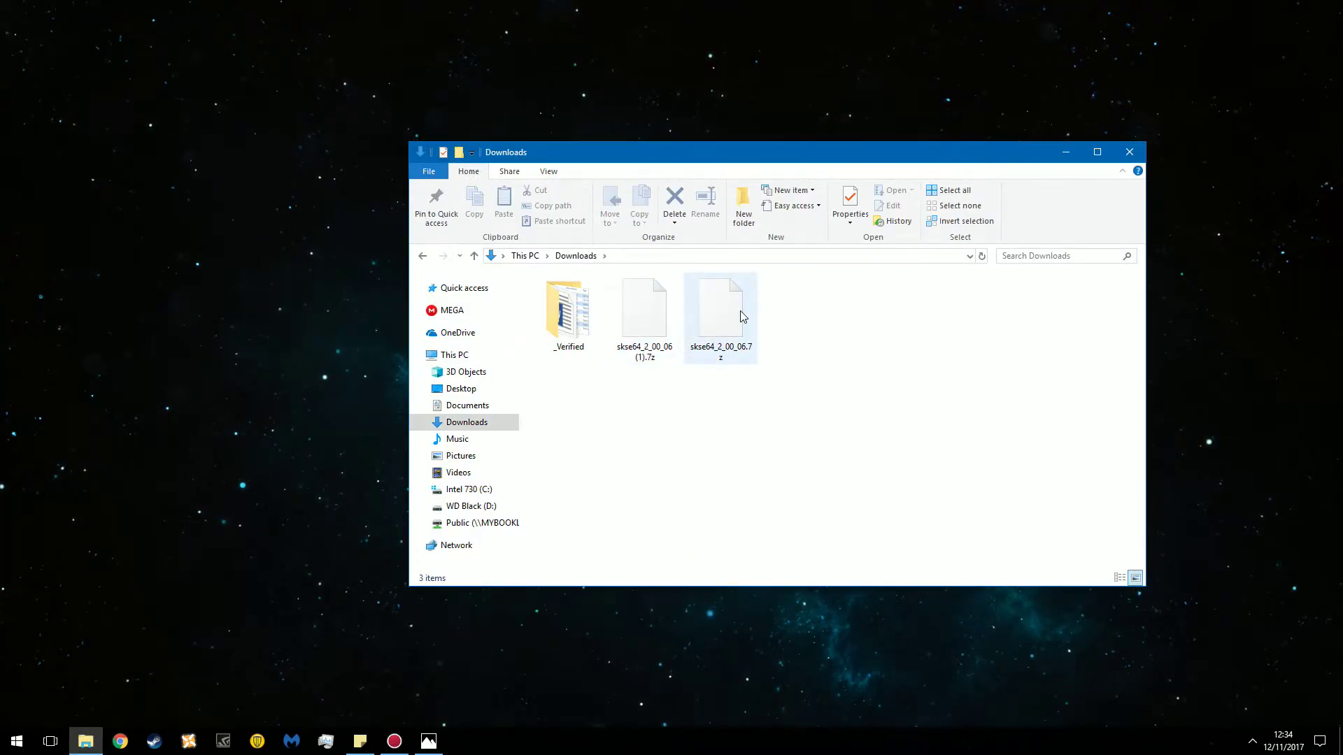
# Delete the duplicate skse64_2_00_06 (1).7z, keeping skse64_2_00_06.7z.
pyautogui.click(637, 322)
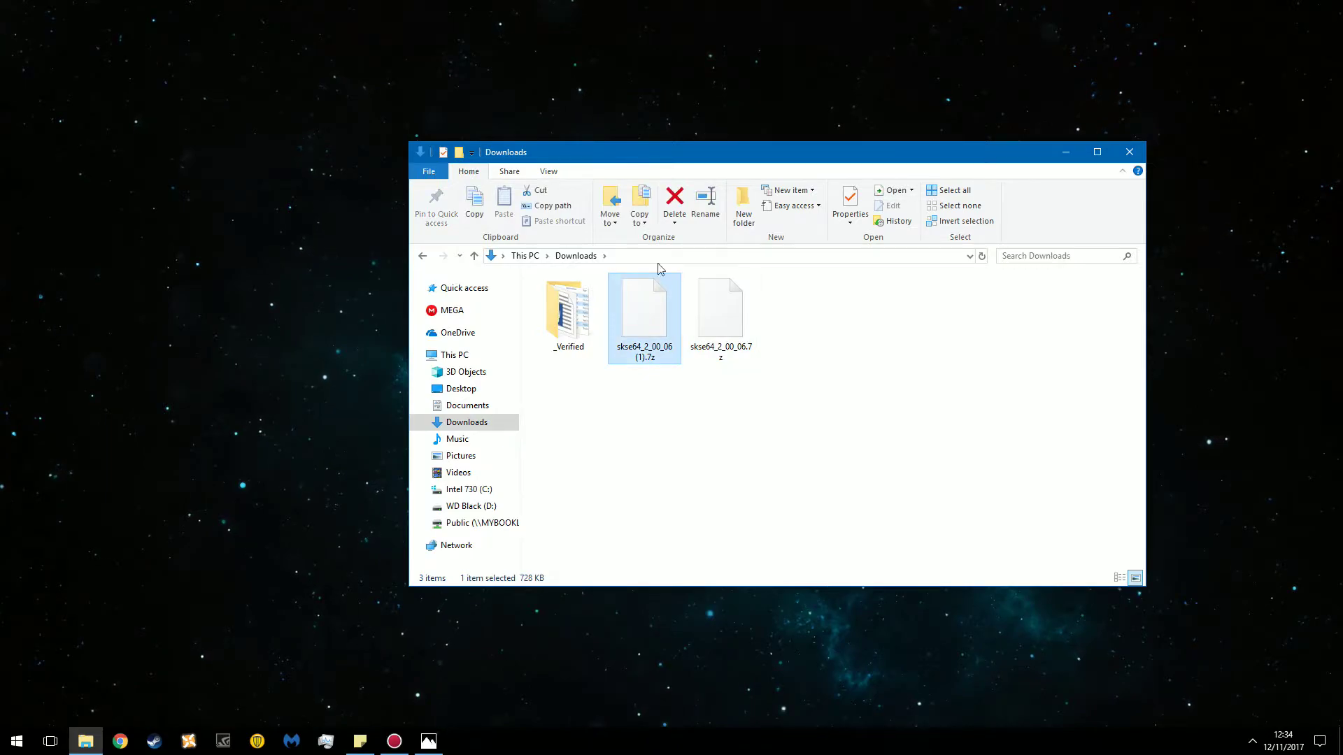
pyautogui.click(672, 196)
pyautogui.moveTo(752, 330); pyautogui.dragTo(653, 323)
pyautogui.rightClick(653, 322)
pyautogui.click(705, 374)
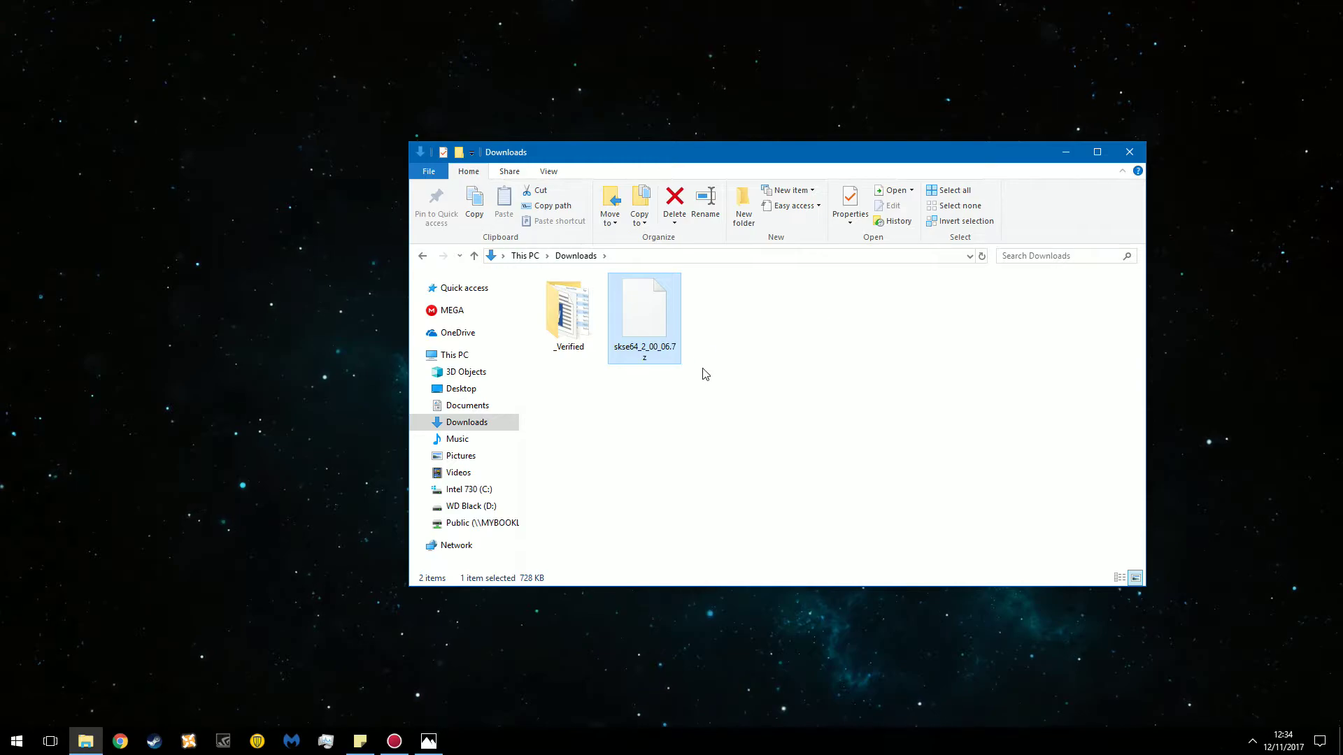
# Scan skse64_2_00_06.7z with Malwarebytes, confirm 0 threats, then close Malwarebytes.
pyautogui.rightClick(638, 308)
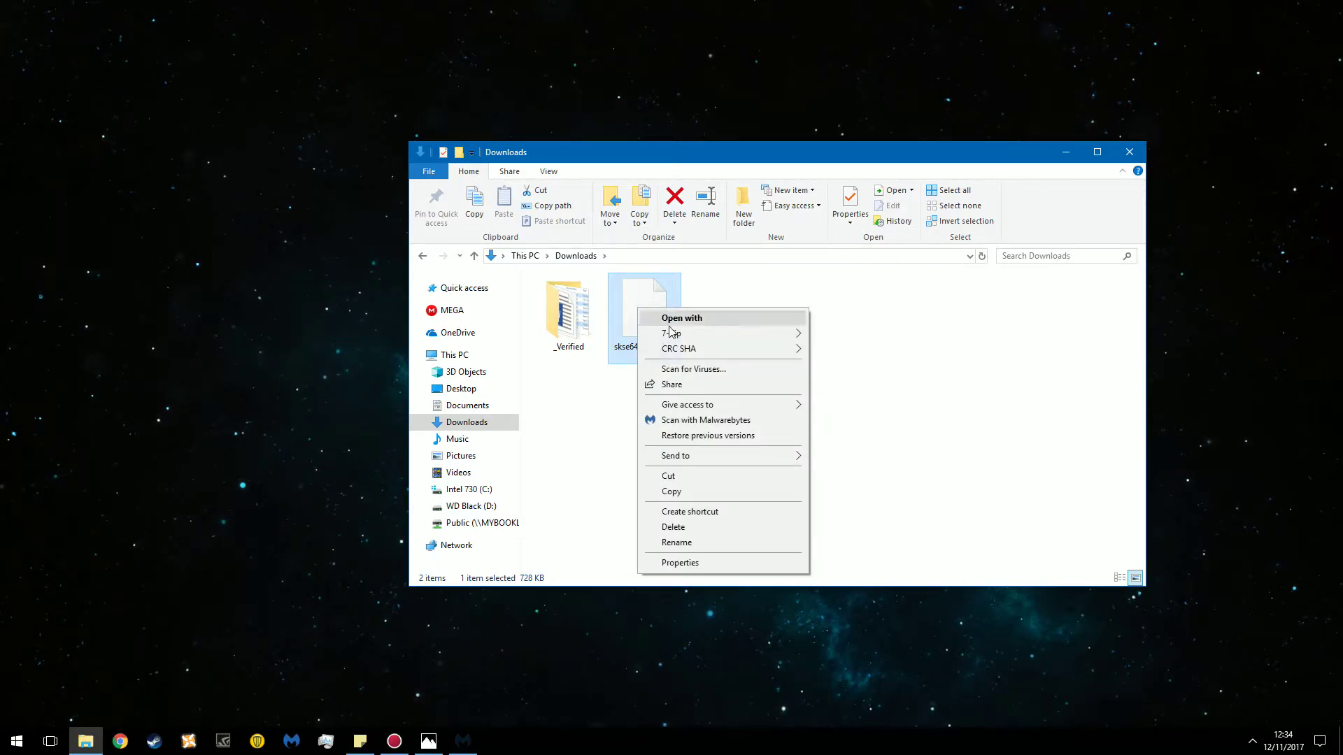
pyautogui.click(719, 371)
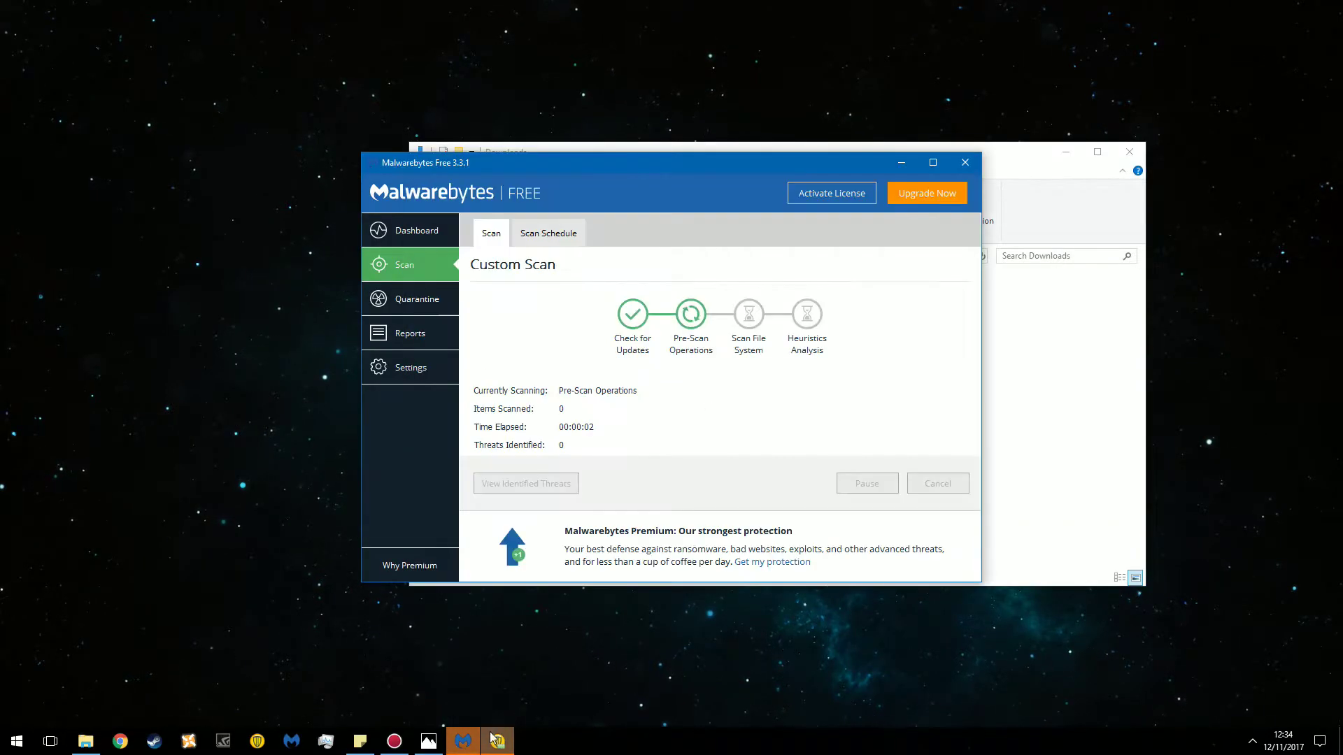
pyautogui.click(496, 740)
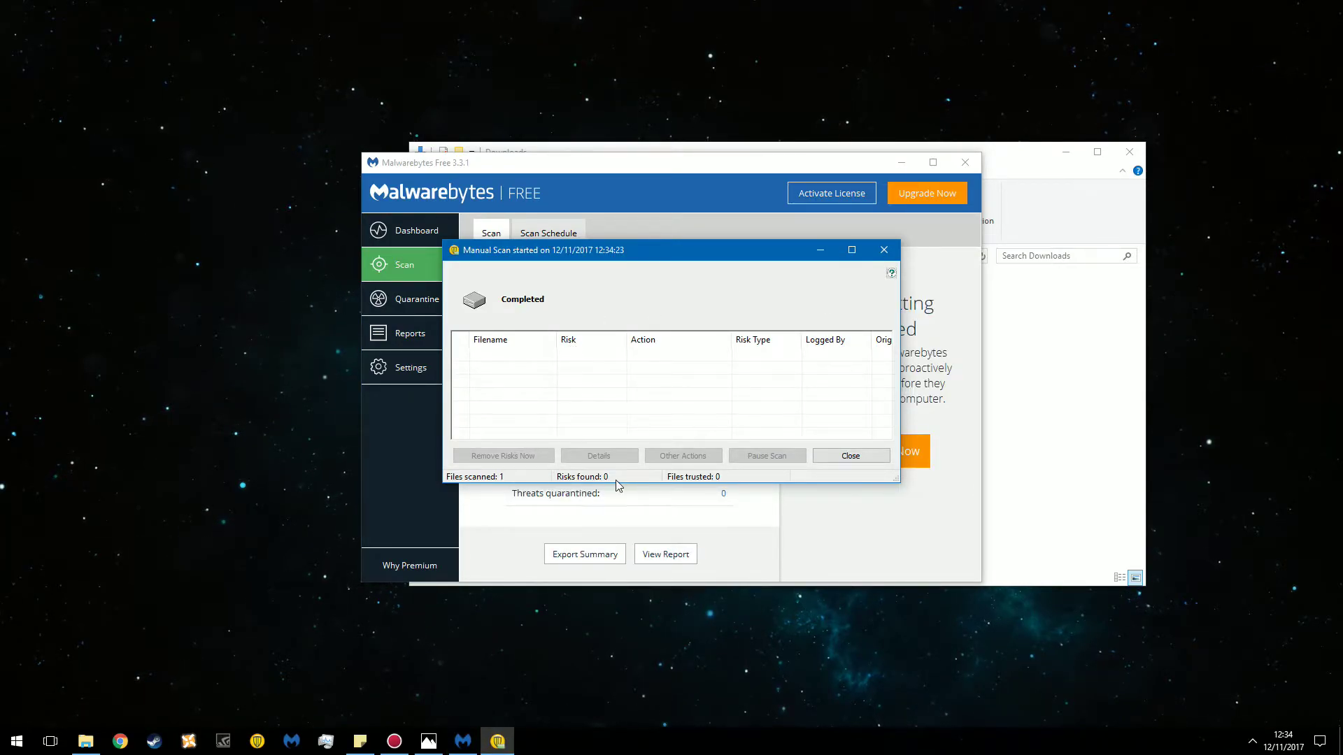
pyautogui.click(854, 455)
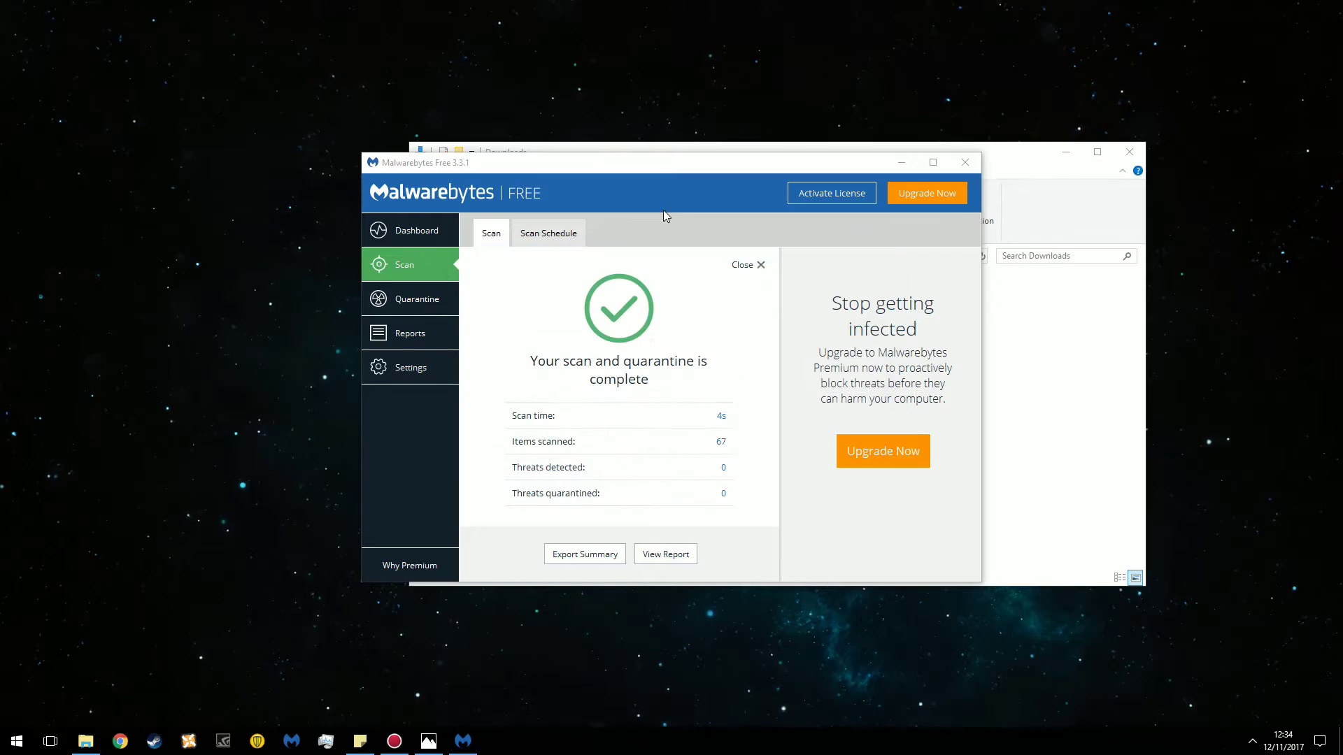
pyautogui.click(691, 163)
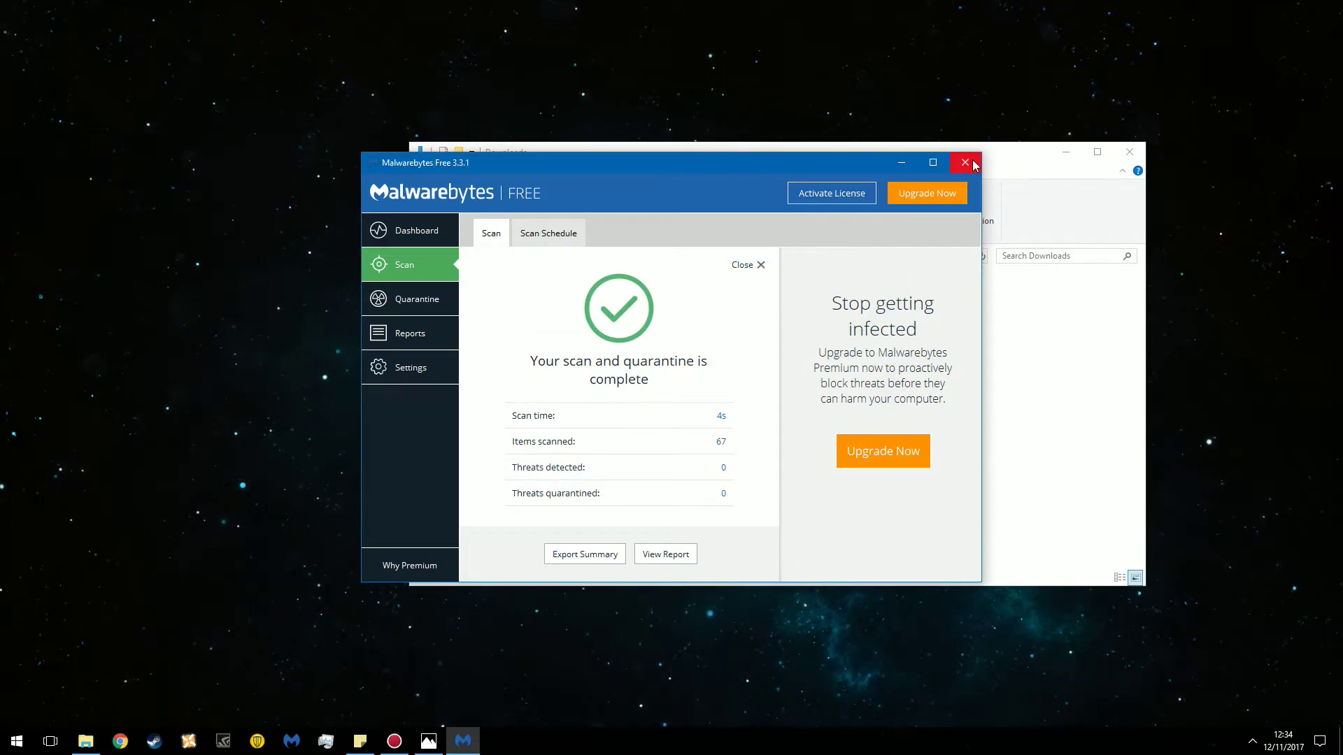
pyautogui.click(965, 163)
# Extract skse64_2_00_06.7z with 7-Zip into a skse64_2_00_06 folder in Downloads.
pyautogui.click(671, 318)
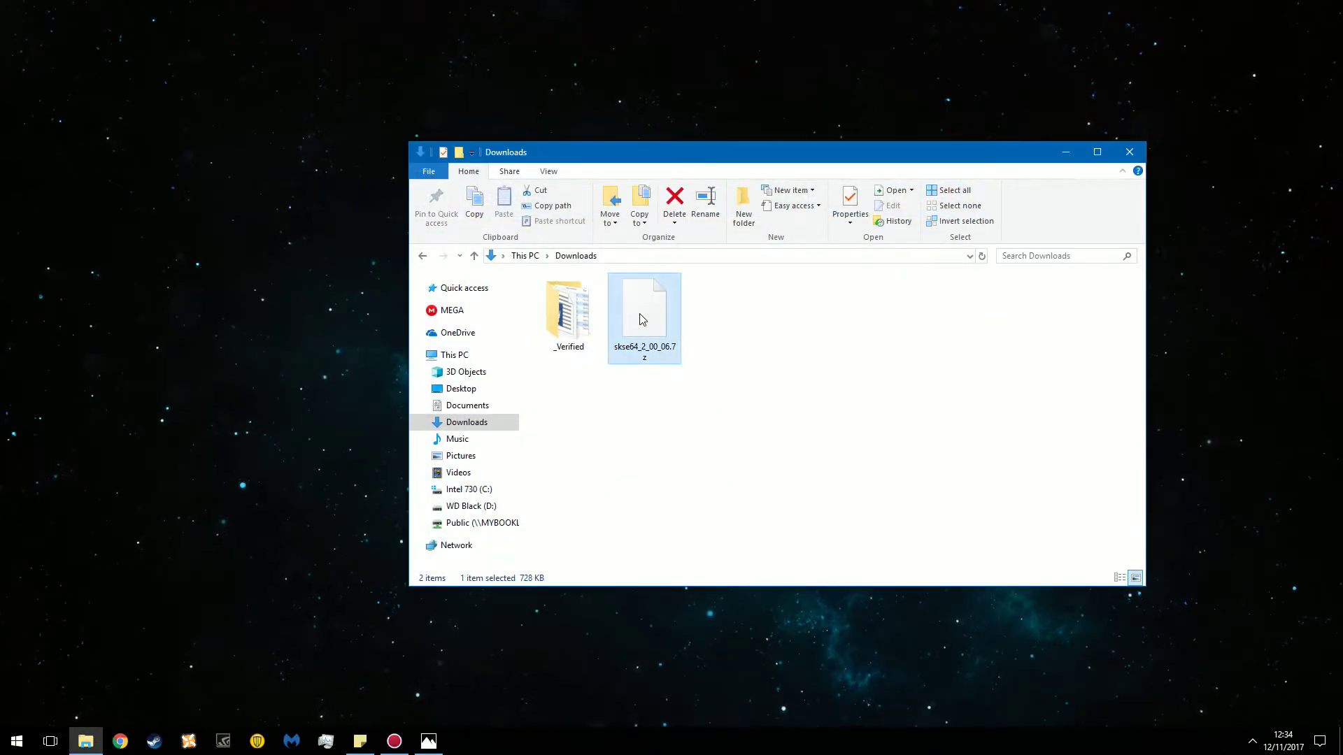
pyautogui.rightClick(642, 320)
pyautogui.moveTo(717, 340)
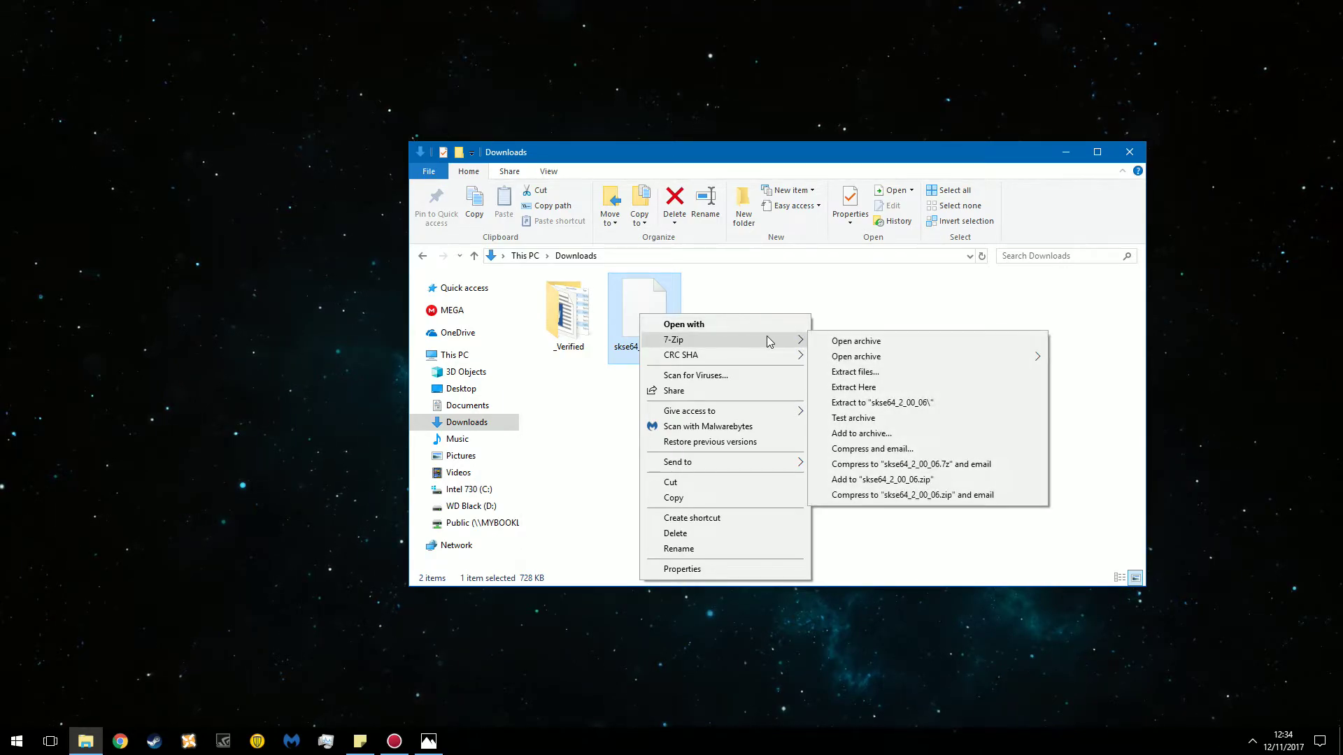
pyautogui.click(862, 373)
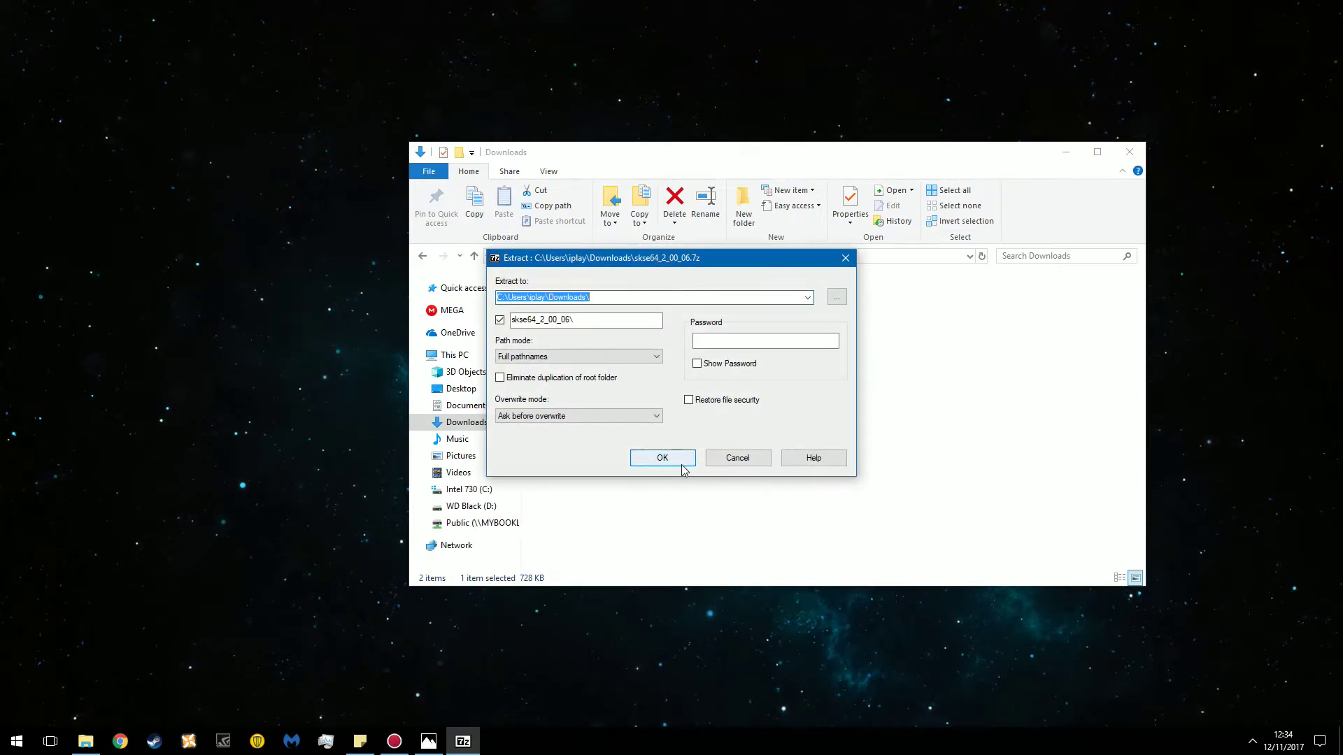
pyautogui.click(719, 339)
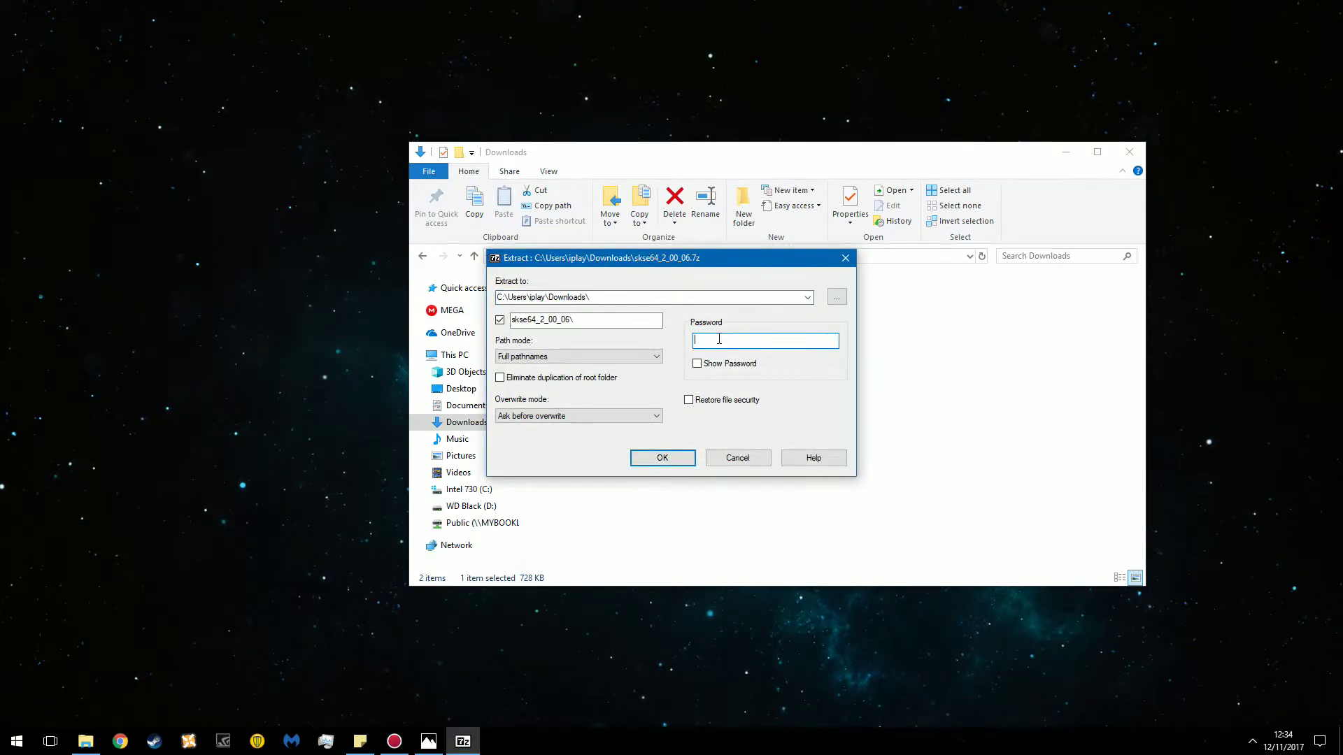
pyautogui.click(662, 459)
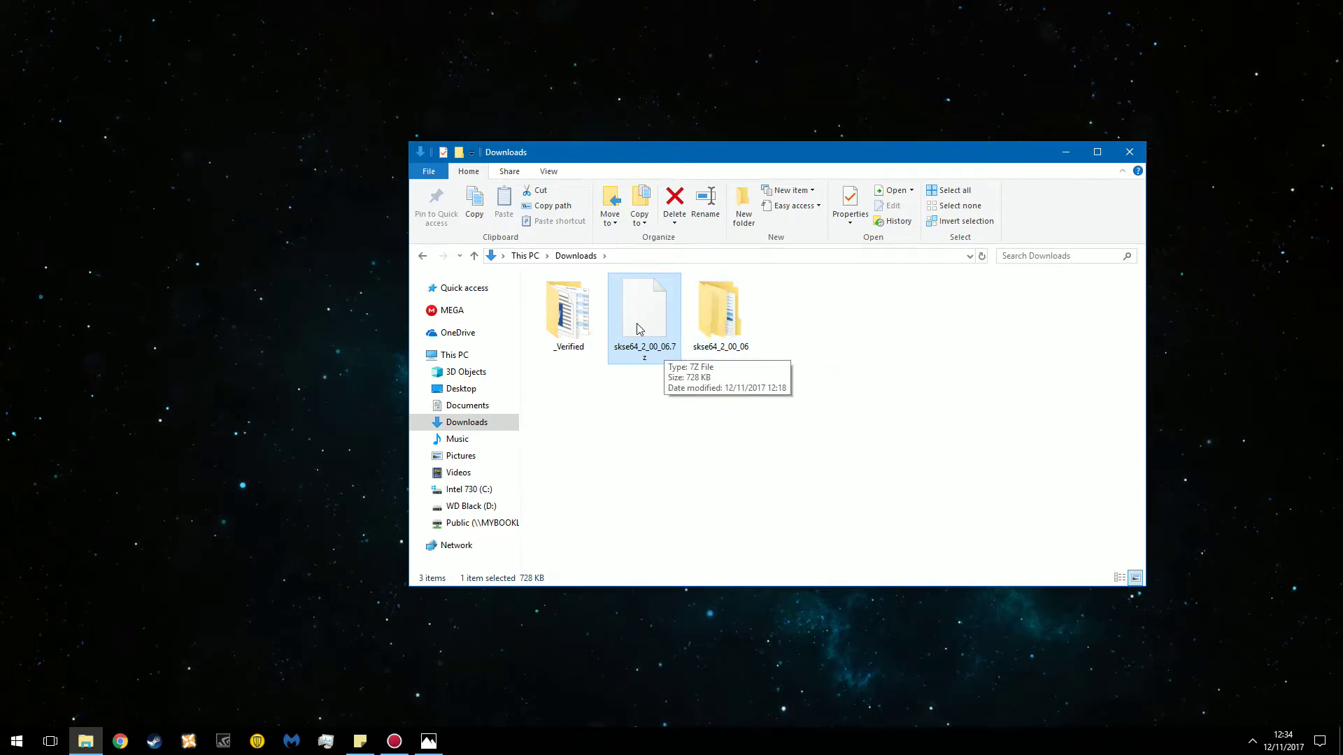
# Delete the 7z archive and open the nested skse64_2_00_06 folder.
pyautogui.click(677, 203)
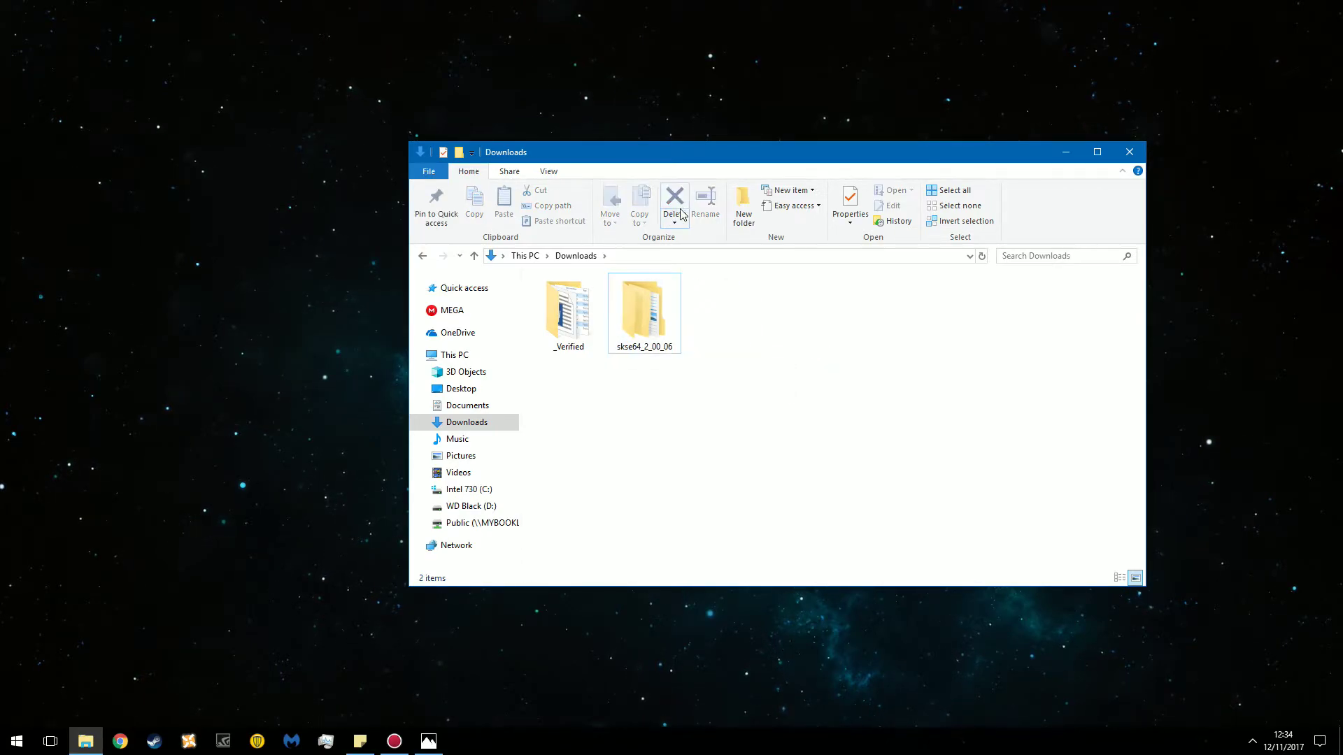
pyautogui.doubleClick(647, 308)
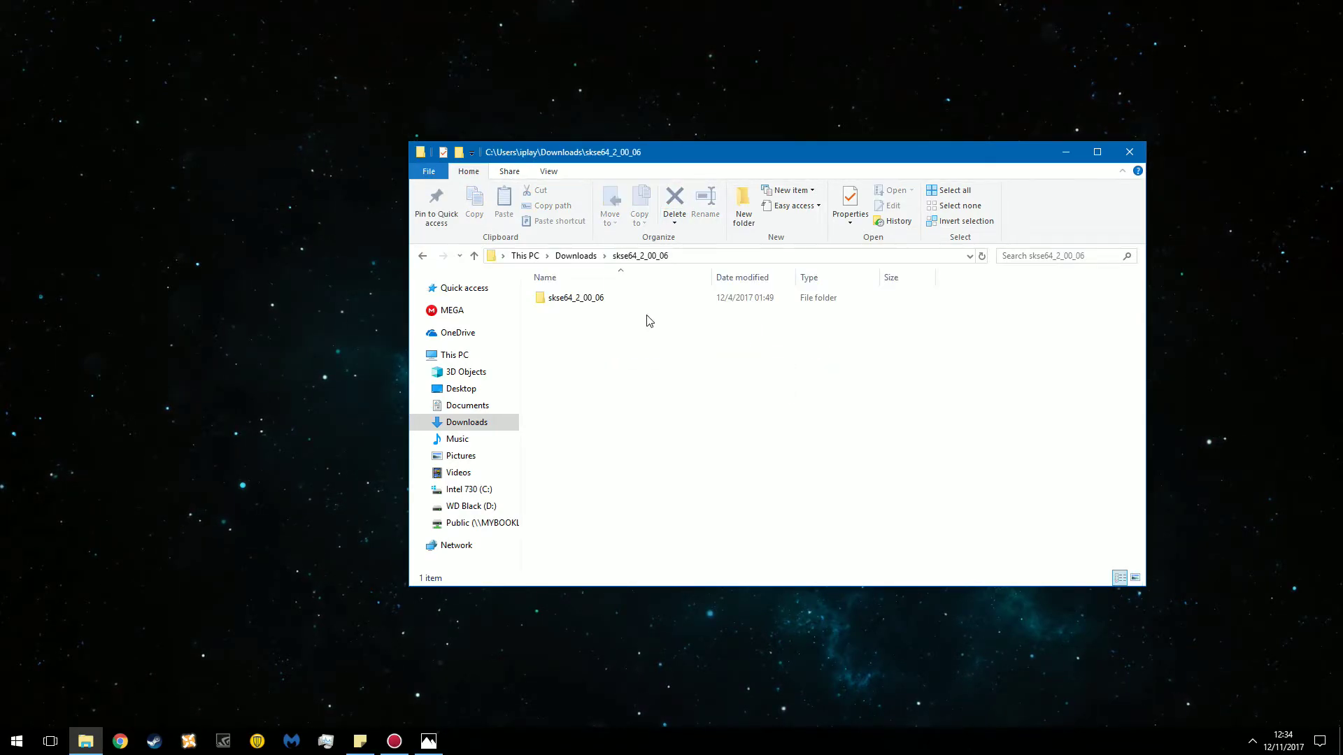
pyautogui.doubleClick(596, 301)
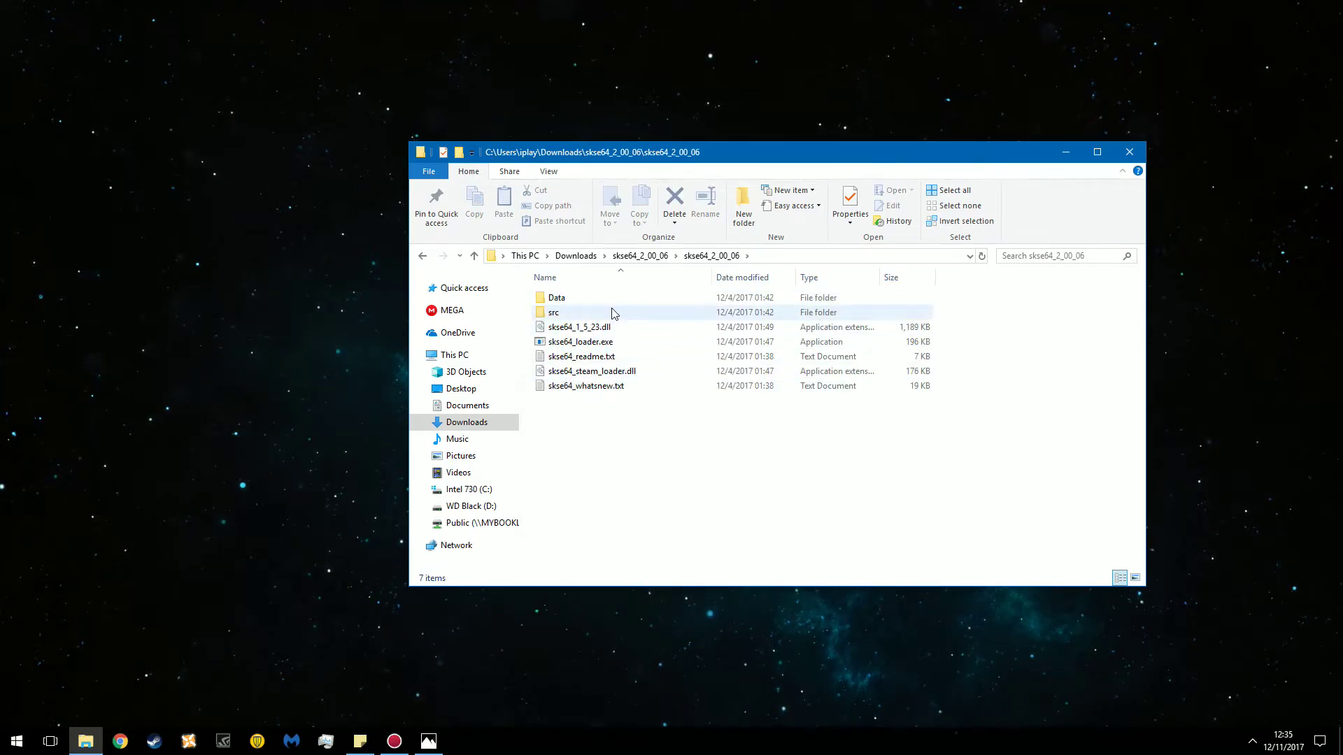
# Inspect the Data\Scripts and src folders, then return to skse64_2_00_06.
pyautogui.doubleClick(569, 298)
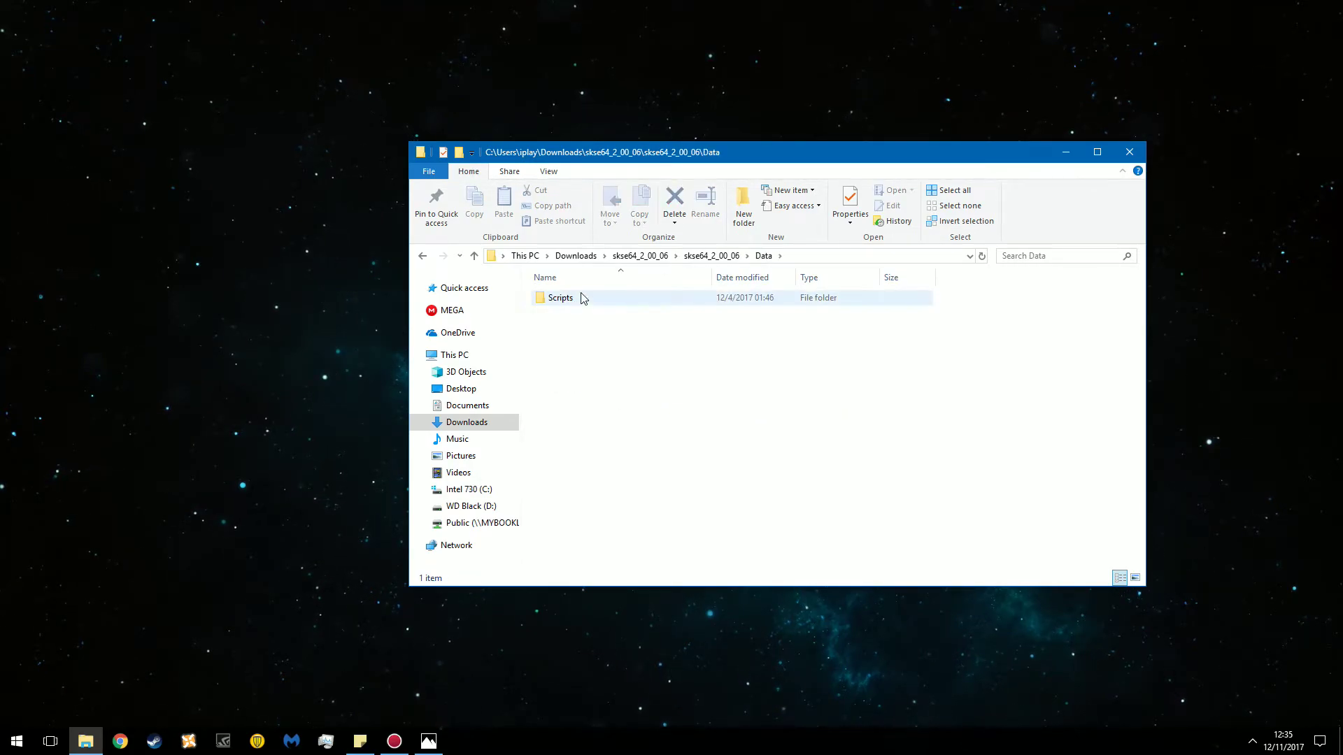
pyautogui.doubleClick(578, 299)
pyautogui.scroll(-14, 607, 344)
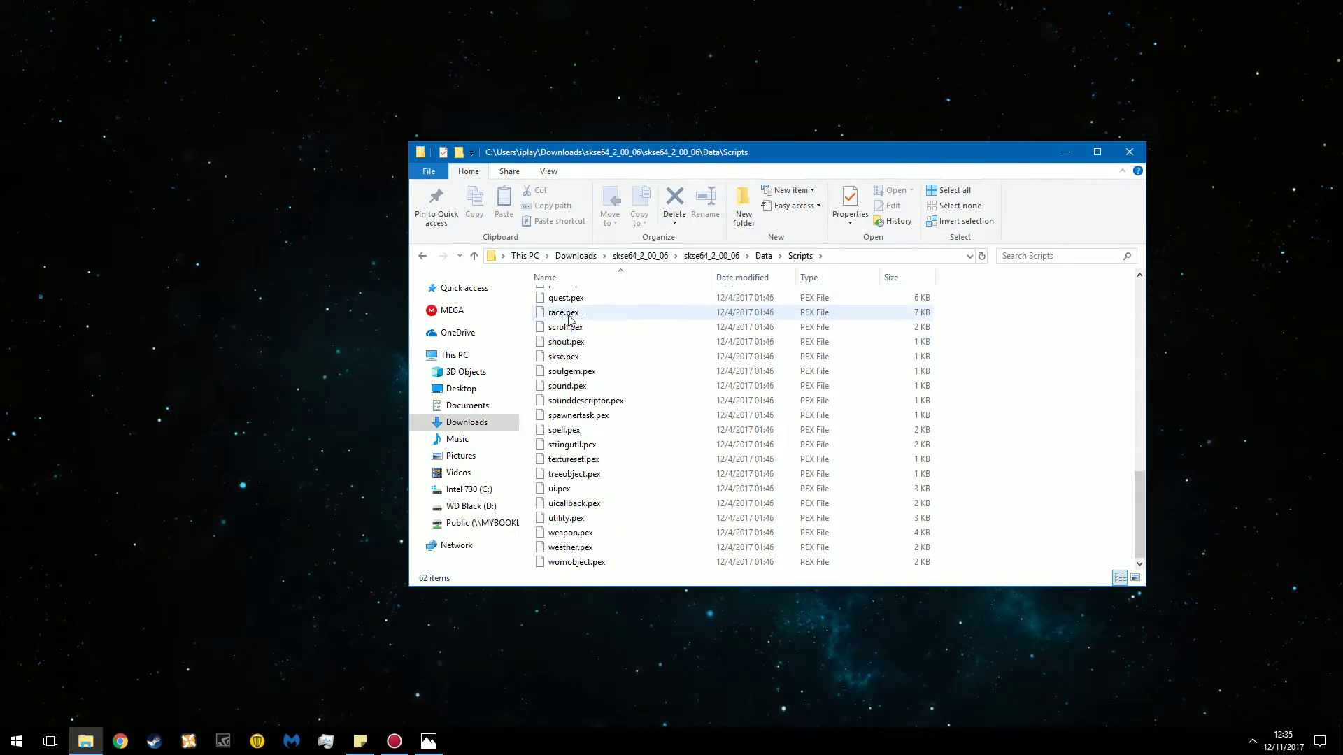
pyautogui.click(424, 257)
pyautogui.click(423, 257)
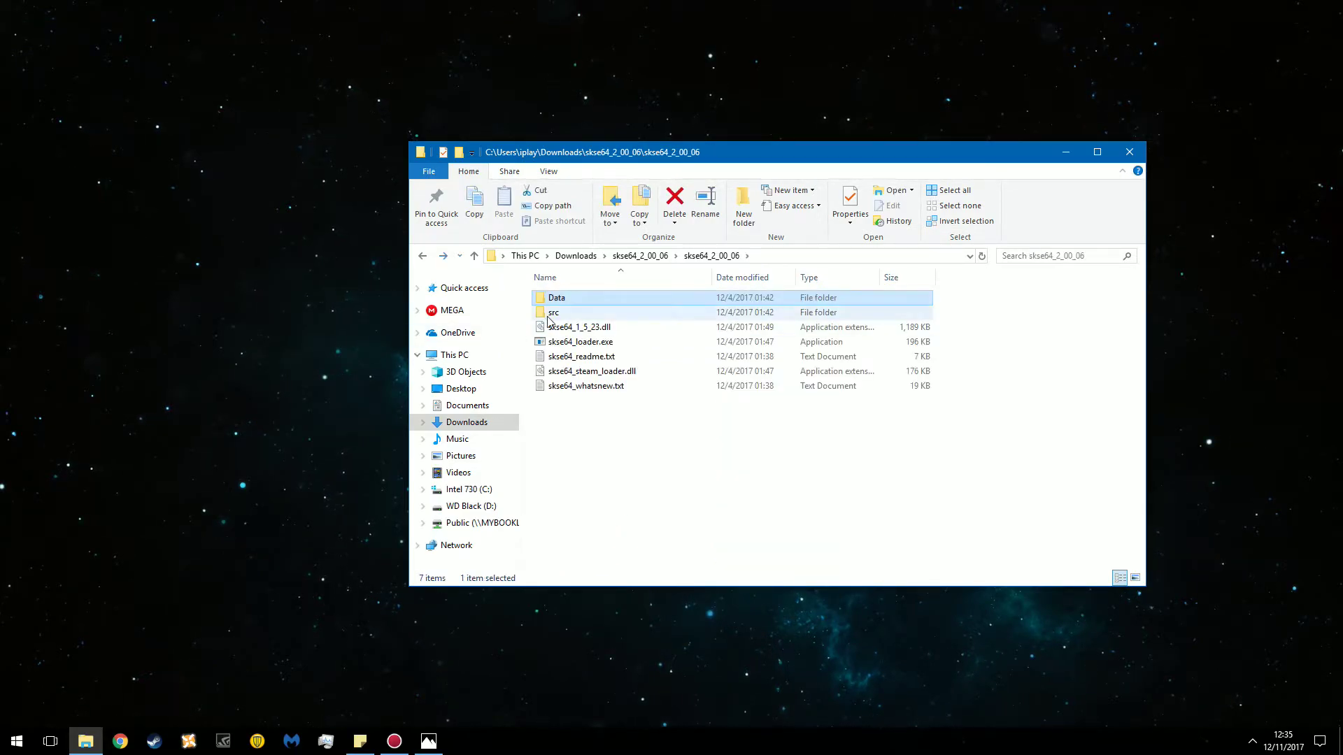
pyautogui.doubleClick(568, 312)
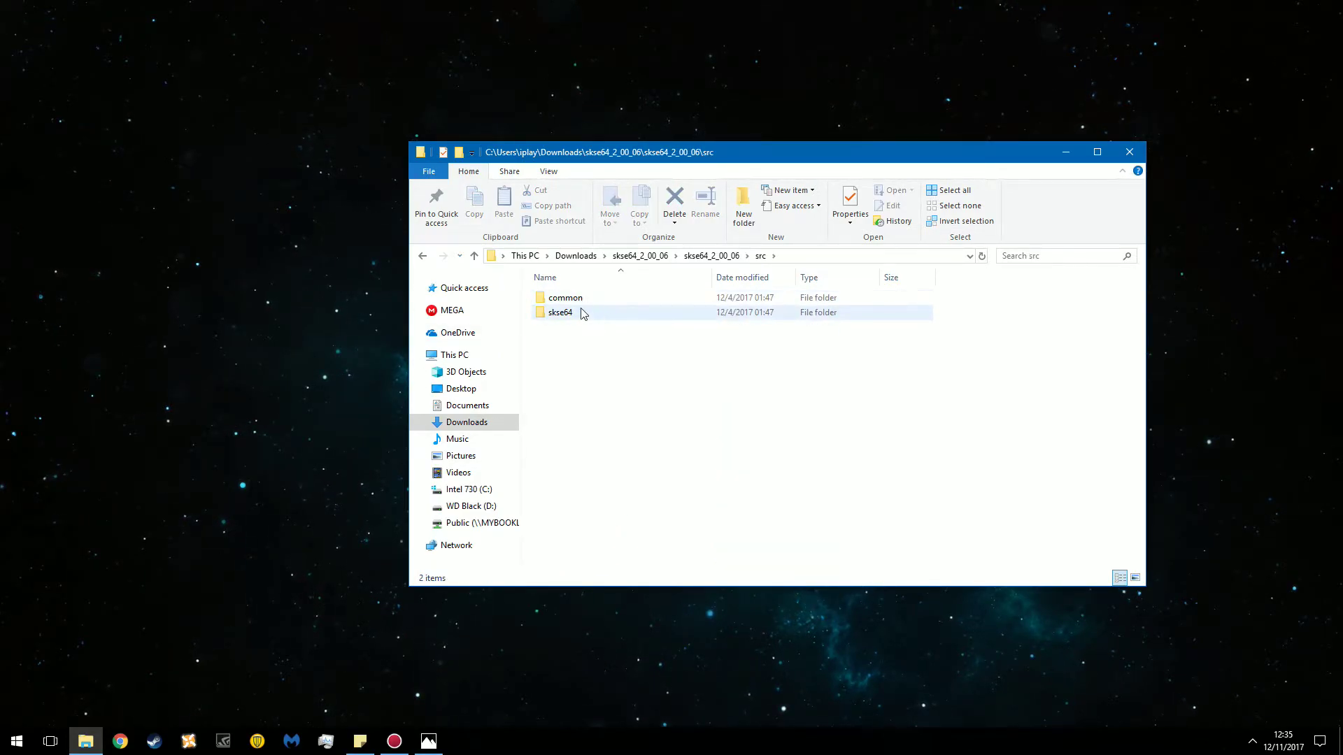
pyautogui.click(424, 256)
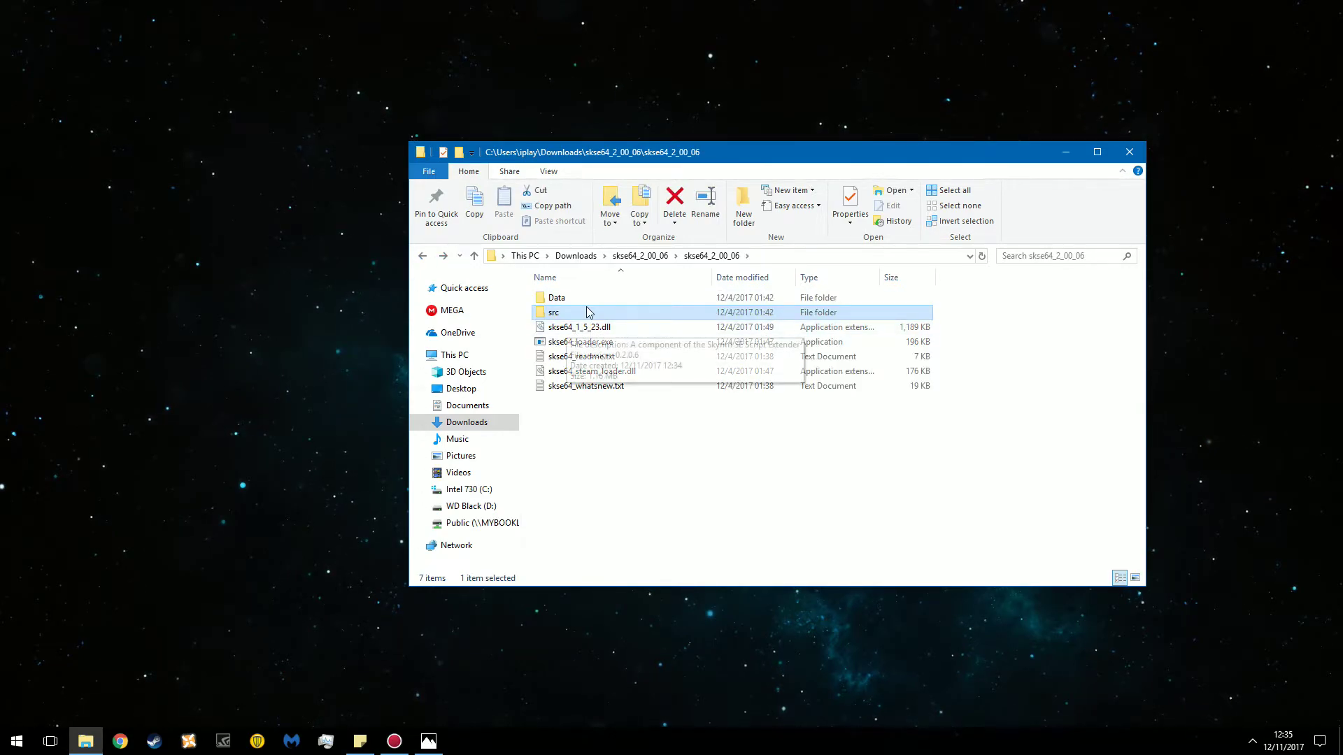
# Select skse64_1_5_23.dll, skse64_loader.exe, skse64_steam_loader.dll and the Data folder.
pyautogui.click(623, 327)
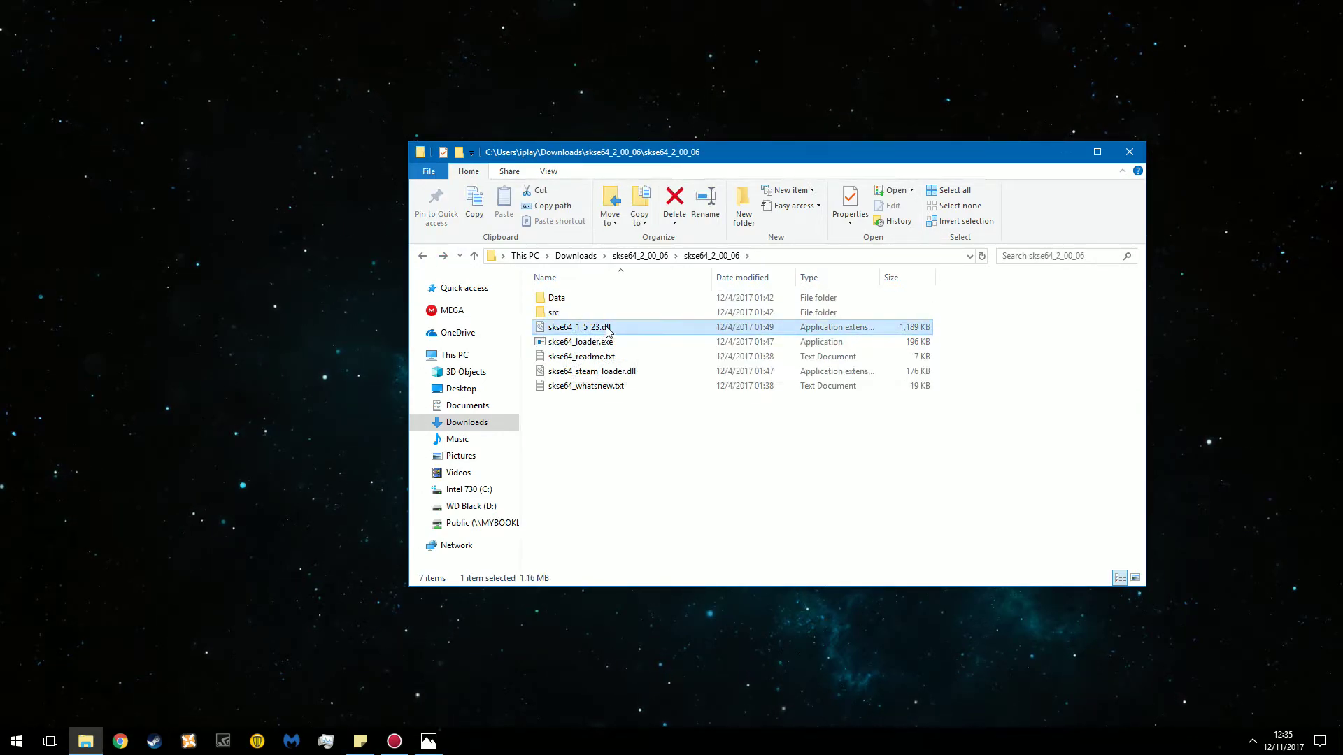
pyautogui.keyDown('ctrl'); pyautogui.click(586, 343); pyautogui.keyUp('ctrl')
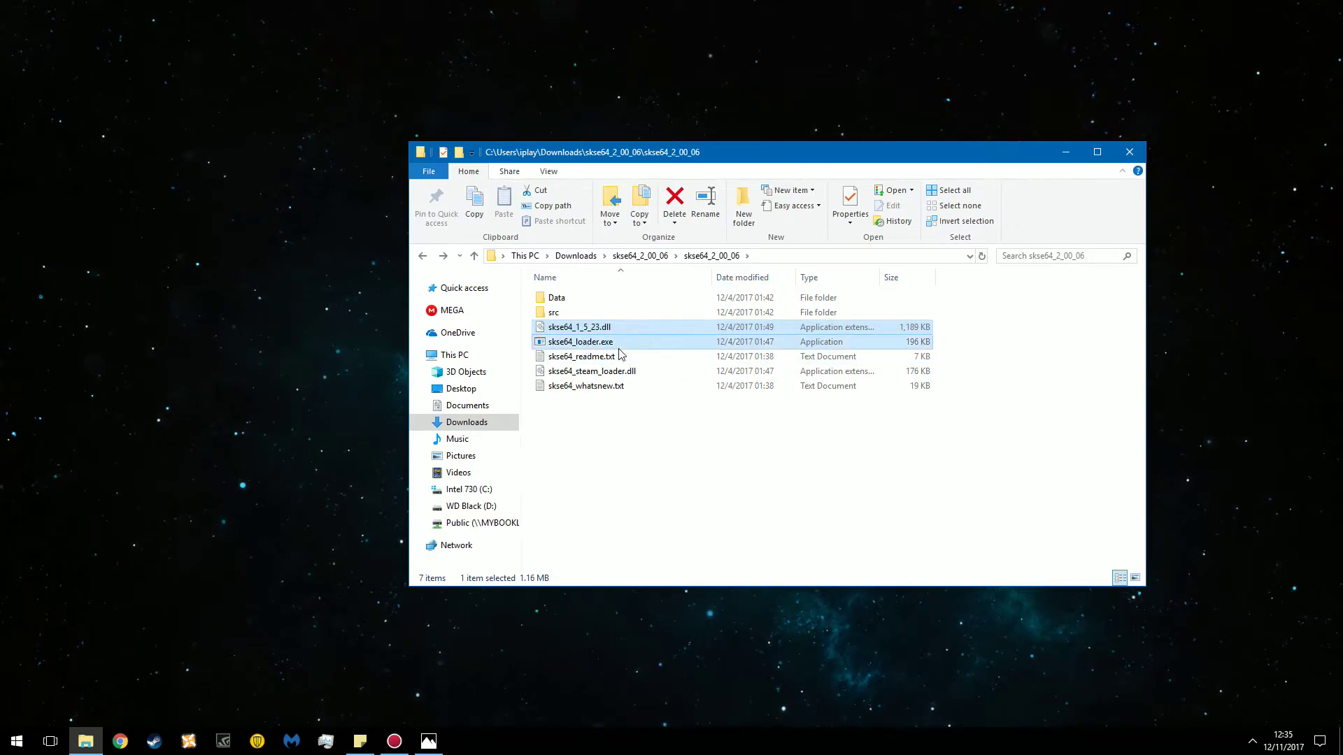
pyautogui.keyDown('ctrl'); pyautogui.click(622, 371); pyautogui.keyUp('ctrl')
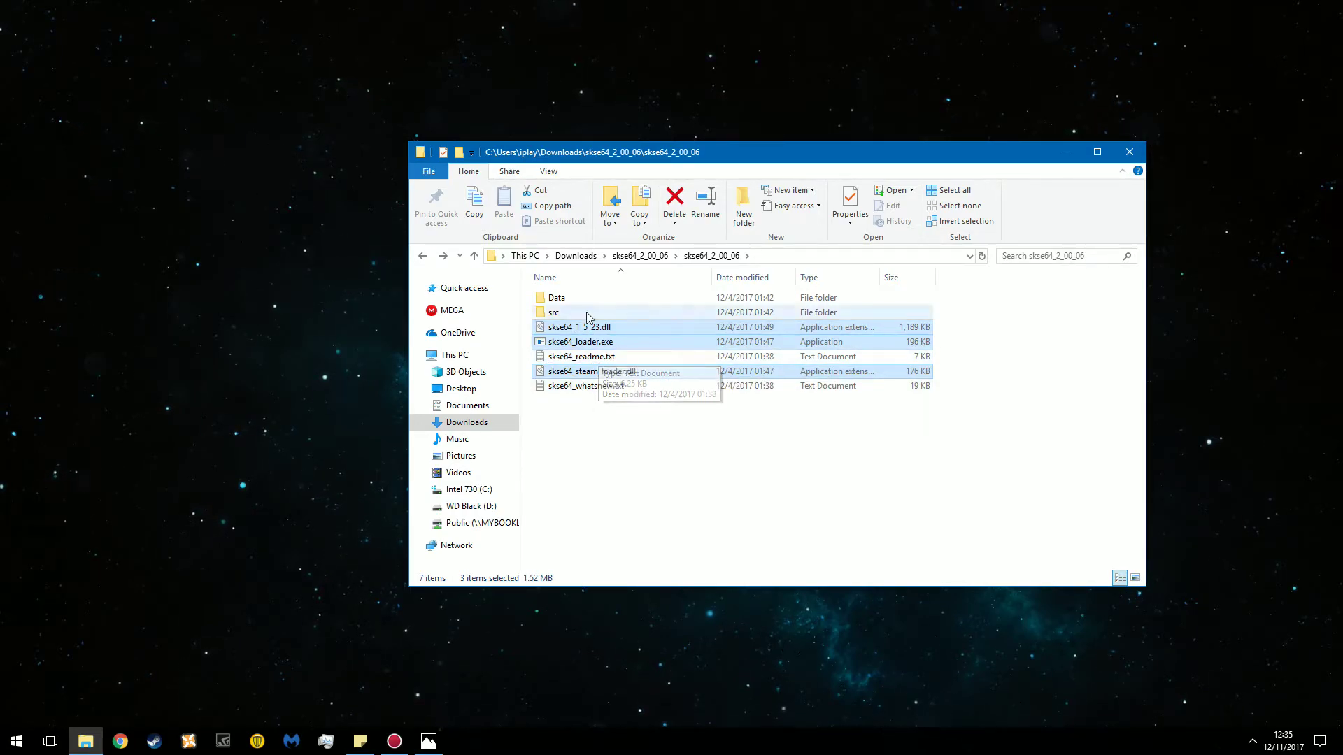
pyautogui.keyDown('ctrl'); pyautogui.click(554, 298); pyautogui.keyUp('ctrl')
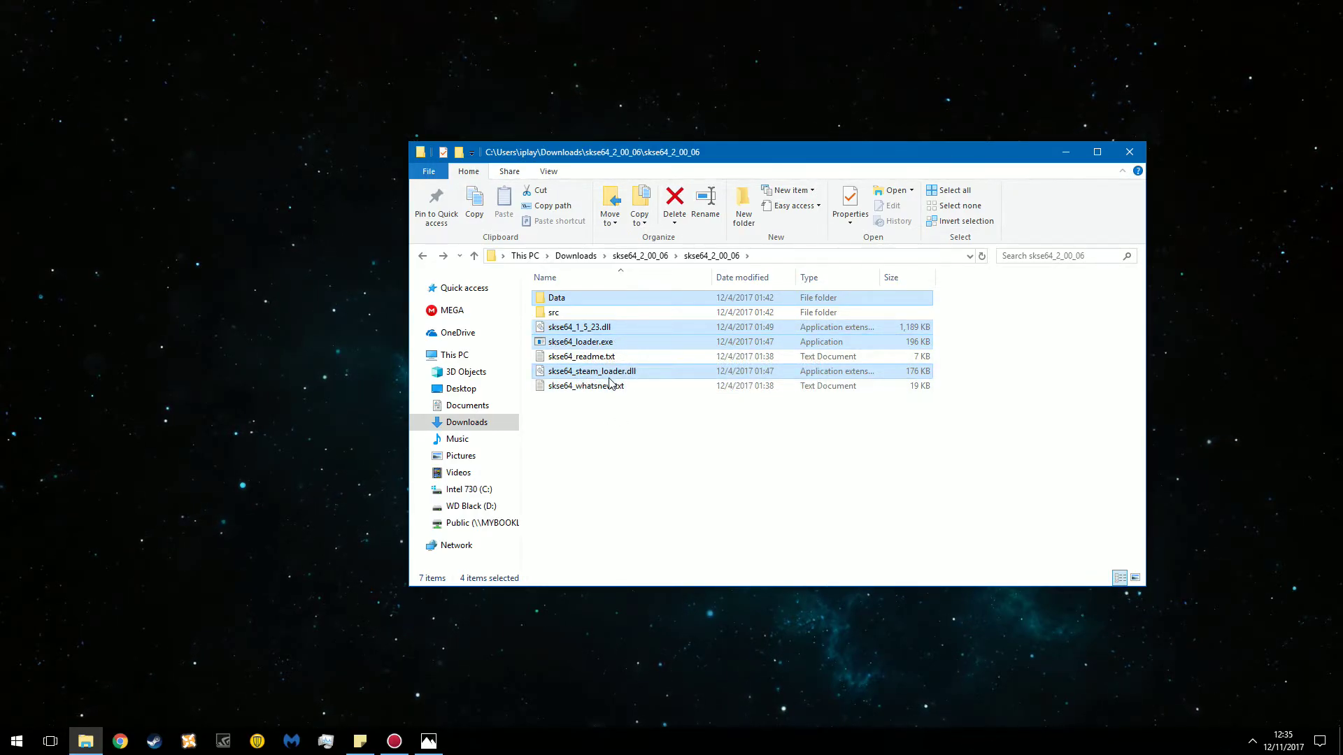
# Copy the four selected SKSE items and switch to the WD Black (D:) drive.
pyautogui.rightClick(637, 339)
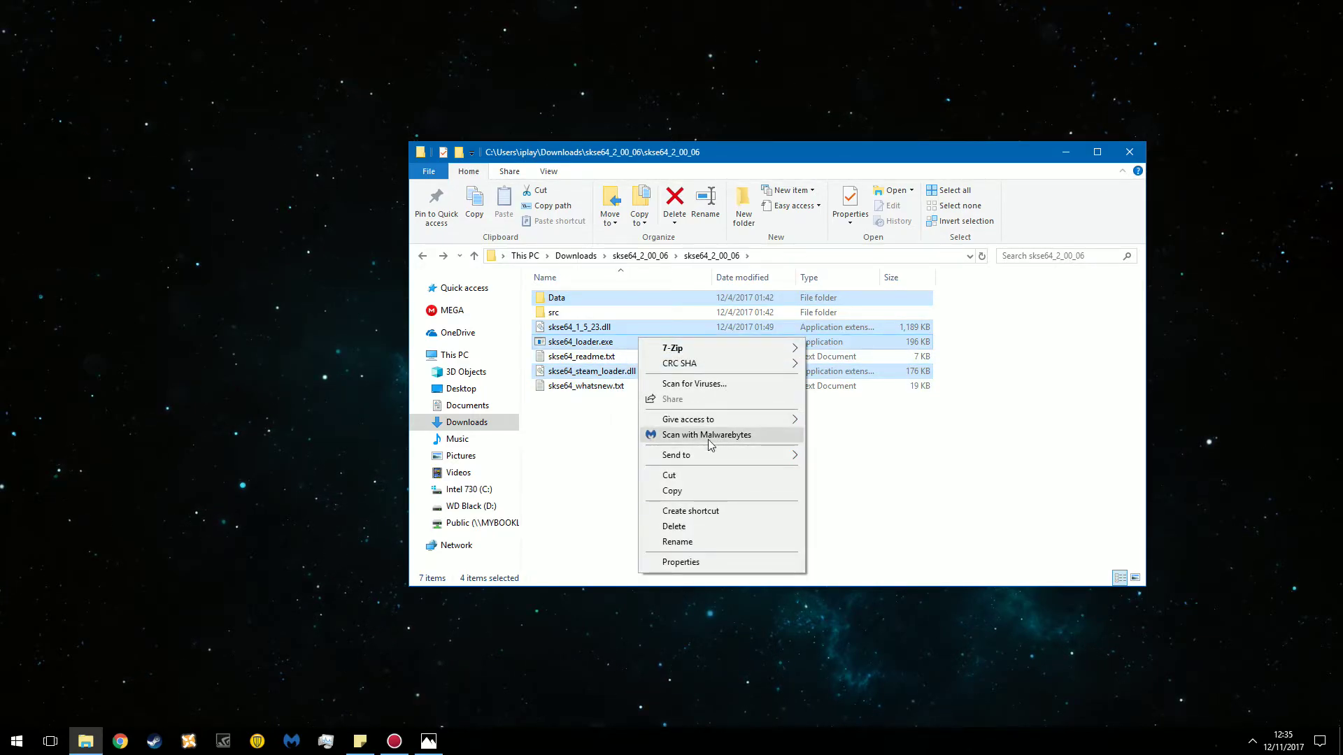
pyautogui.click(697, 492)
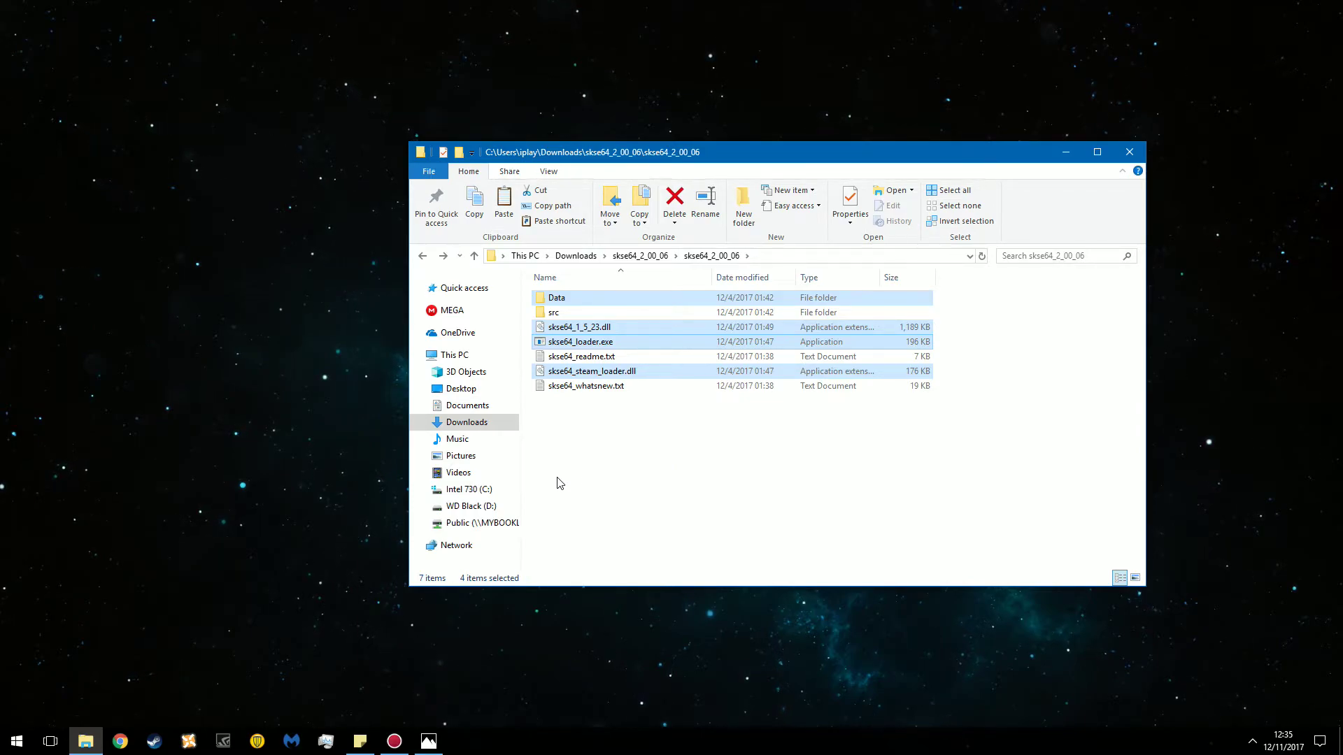
pyautogui.click(462, 506)
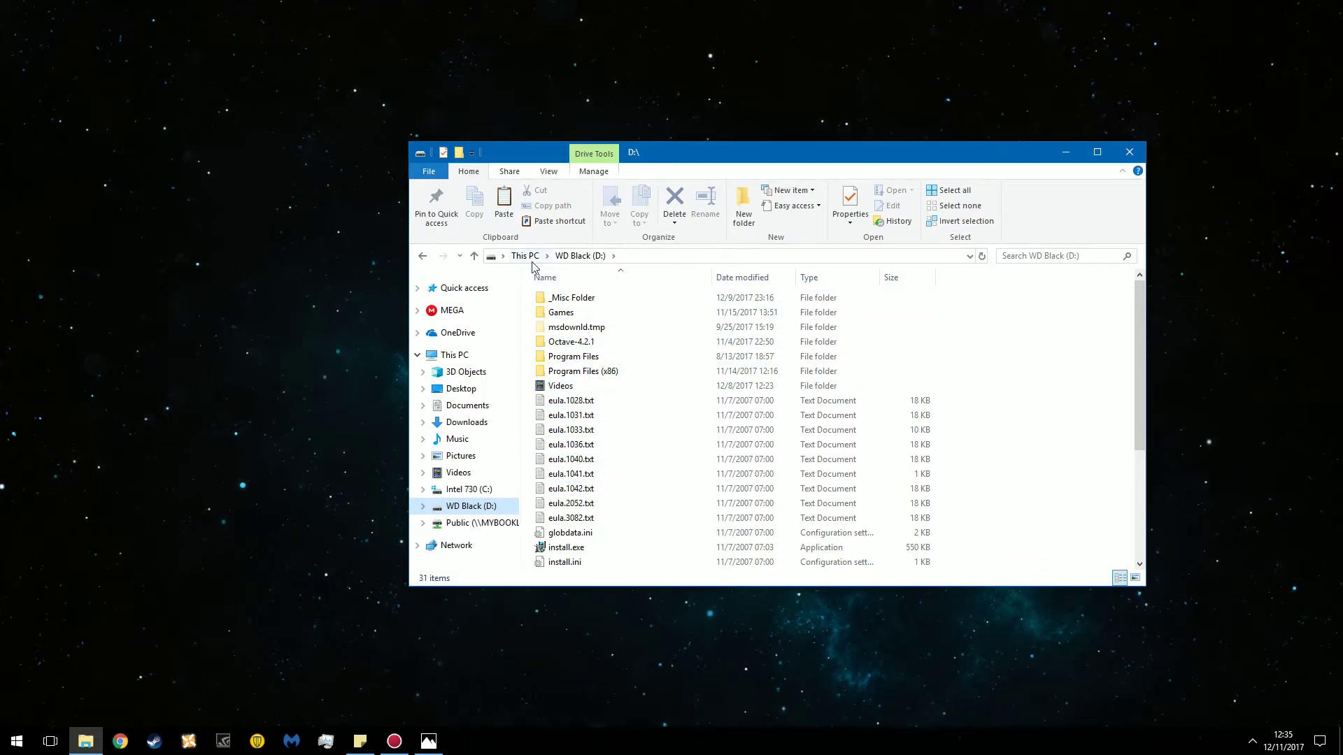
# Navigate to Program Files (x86)\Steam\steamapps\common\Skyrim Special Edition.
pyautogui.doubleClick(587, 373)
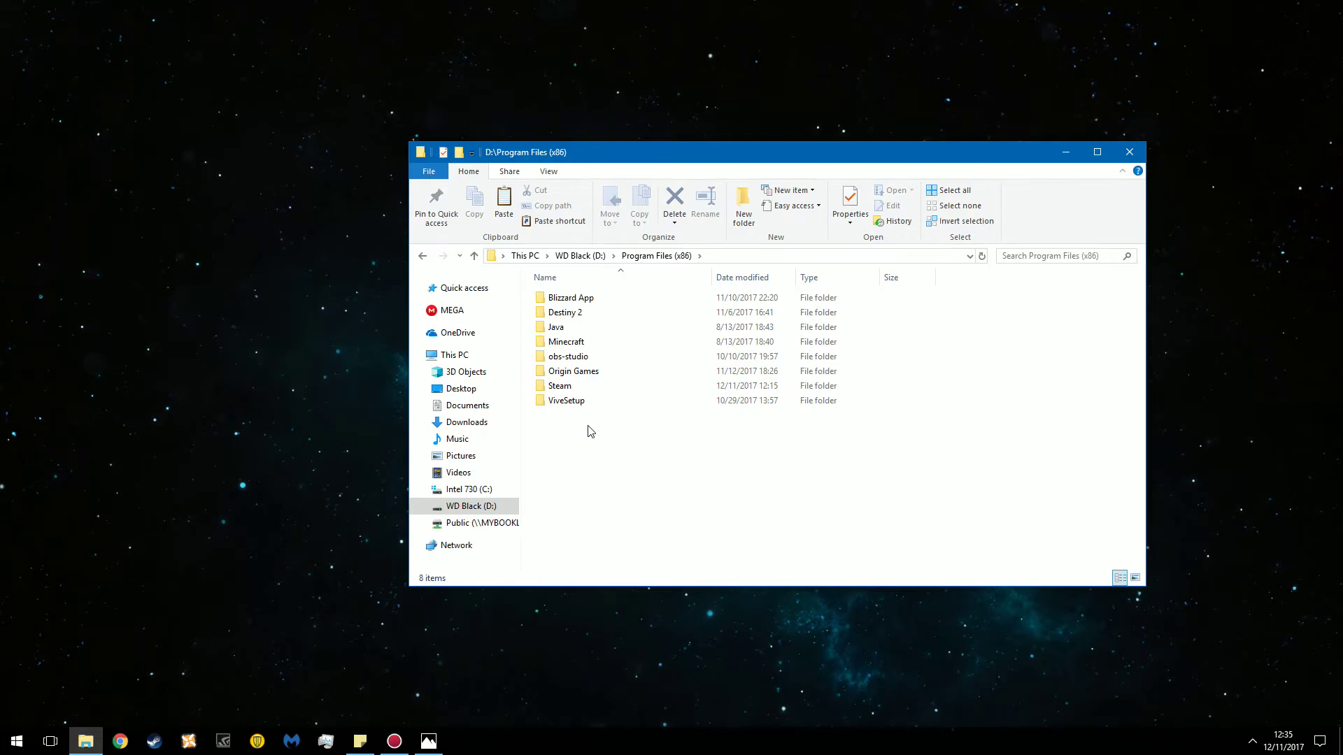
pyautogui.doubleClick(579, 387)
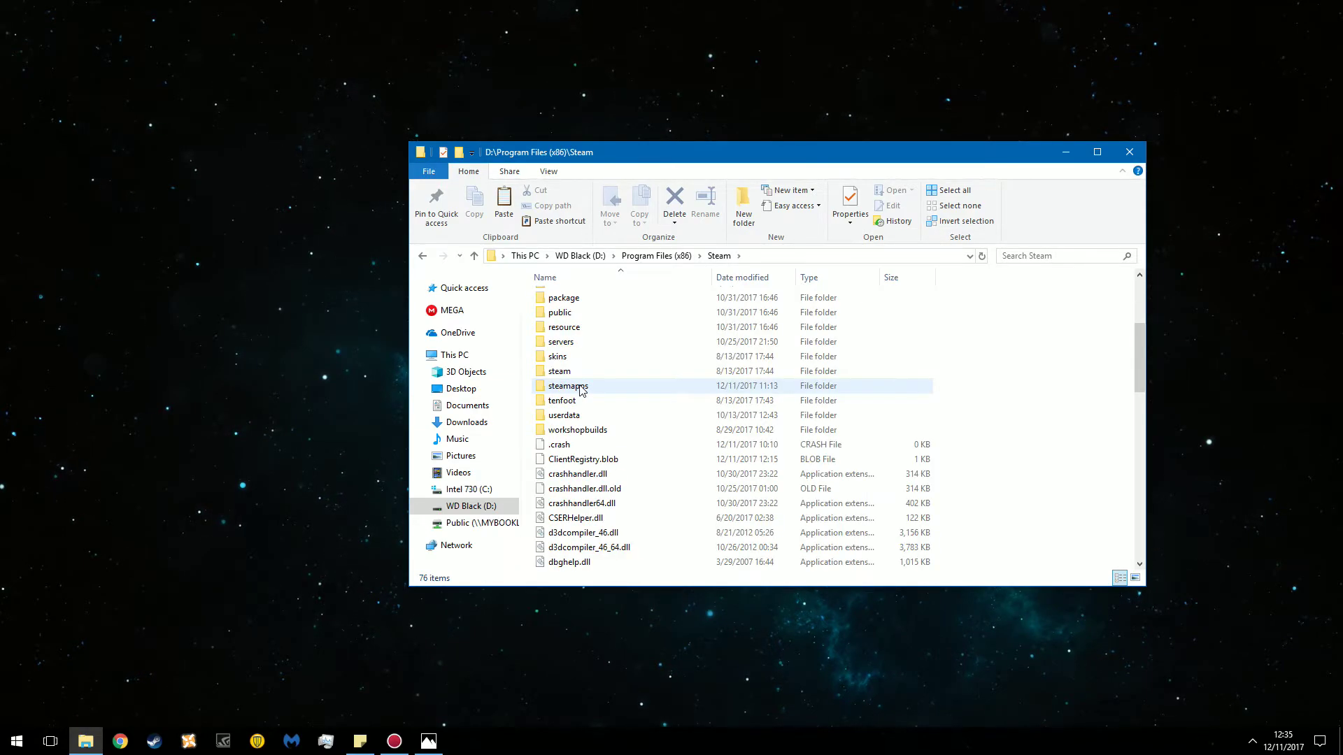
pyautogui.doubleClick(581, 388)
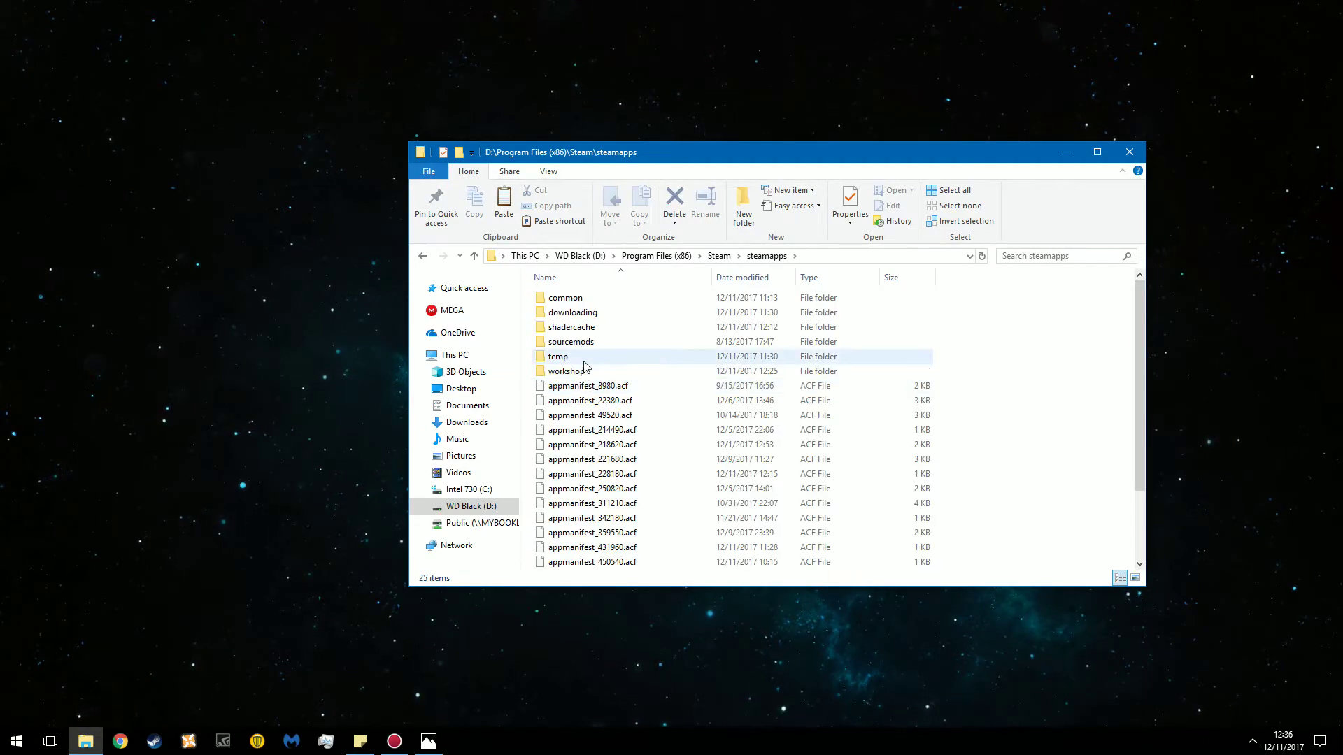
pyautogui.doubleClick(580, 299)
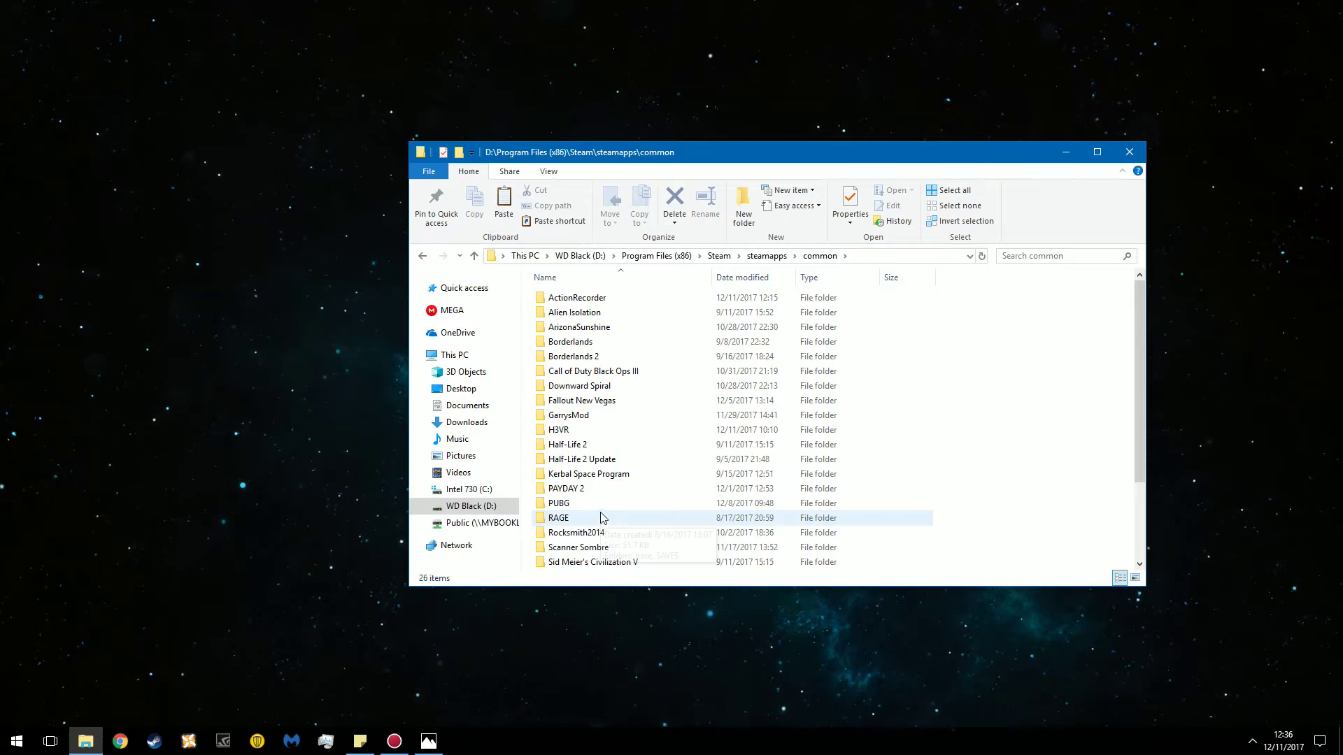
pyautogui.scroll(-3, 624, 438)
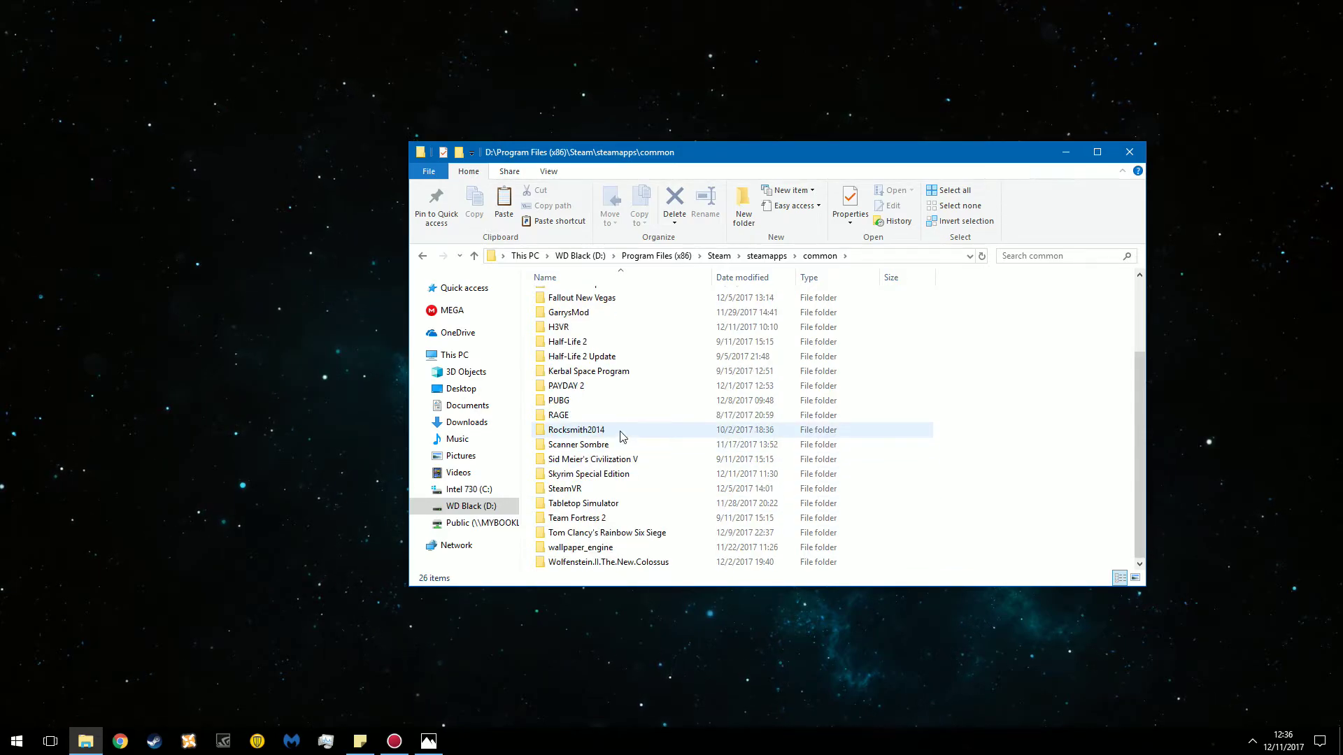
pyautogui.click(607, 481)
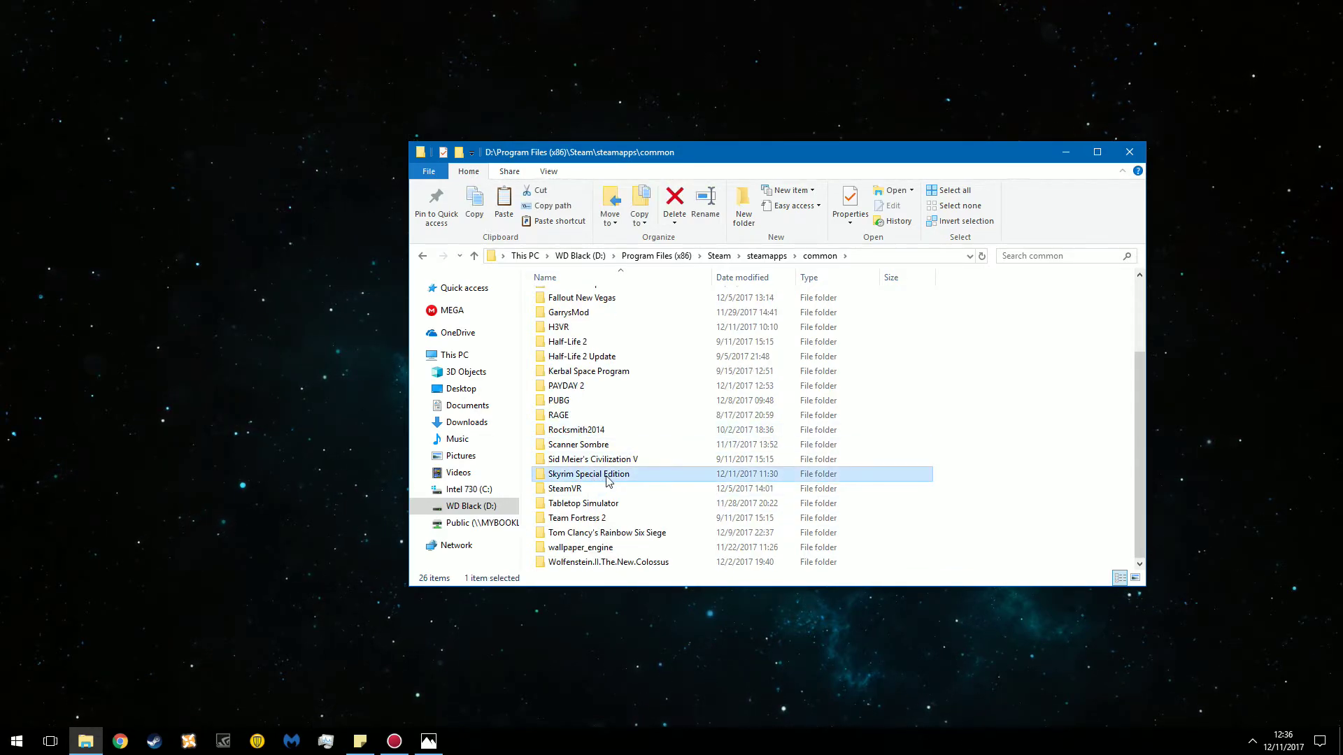
pyautogui.doubleClick(608, 480)
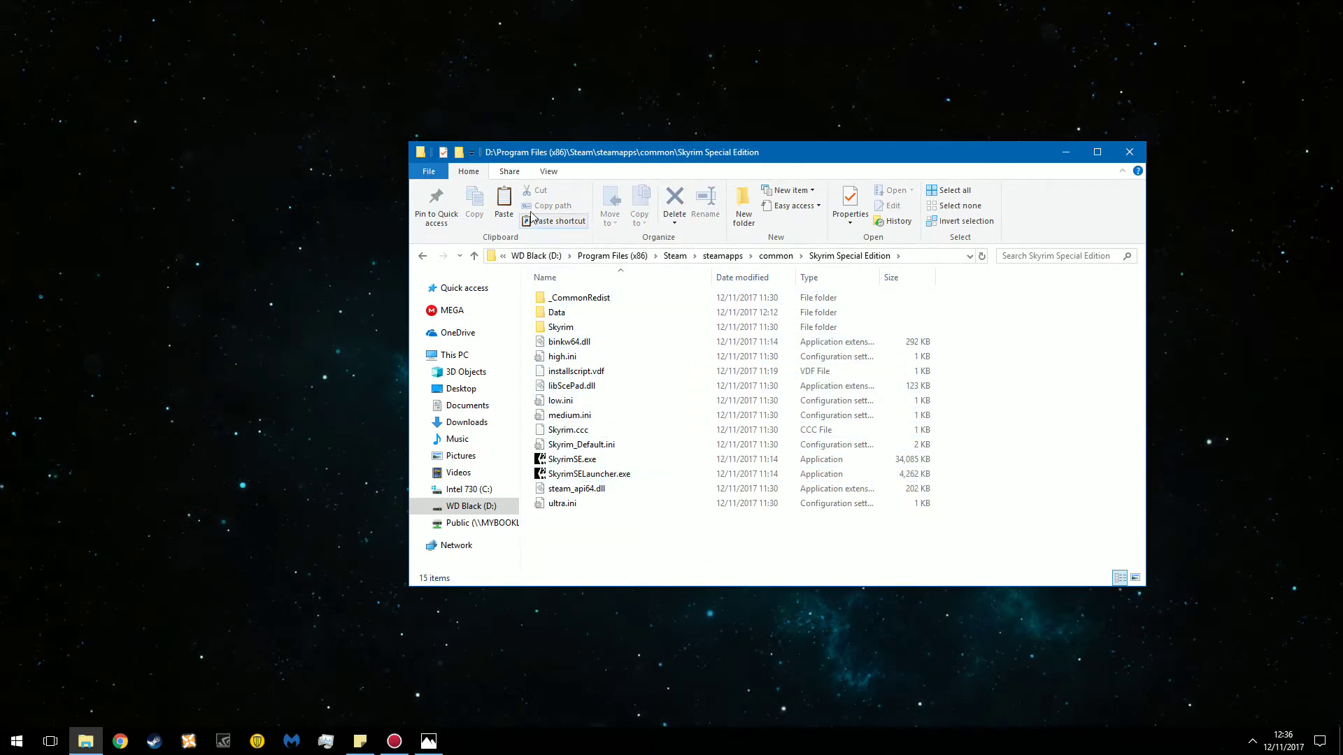
# Paste the SKSE files into Skyrim Special Edition, check its Data folder, and select skse64_loader.exe.
pyautogui.click(502, 201)
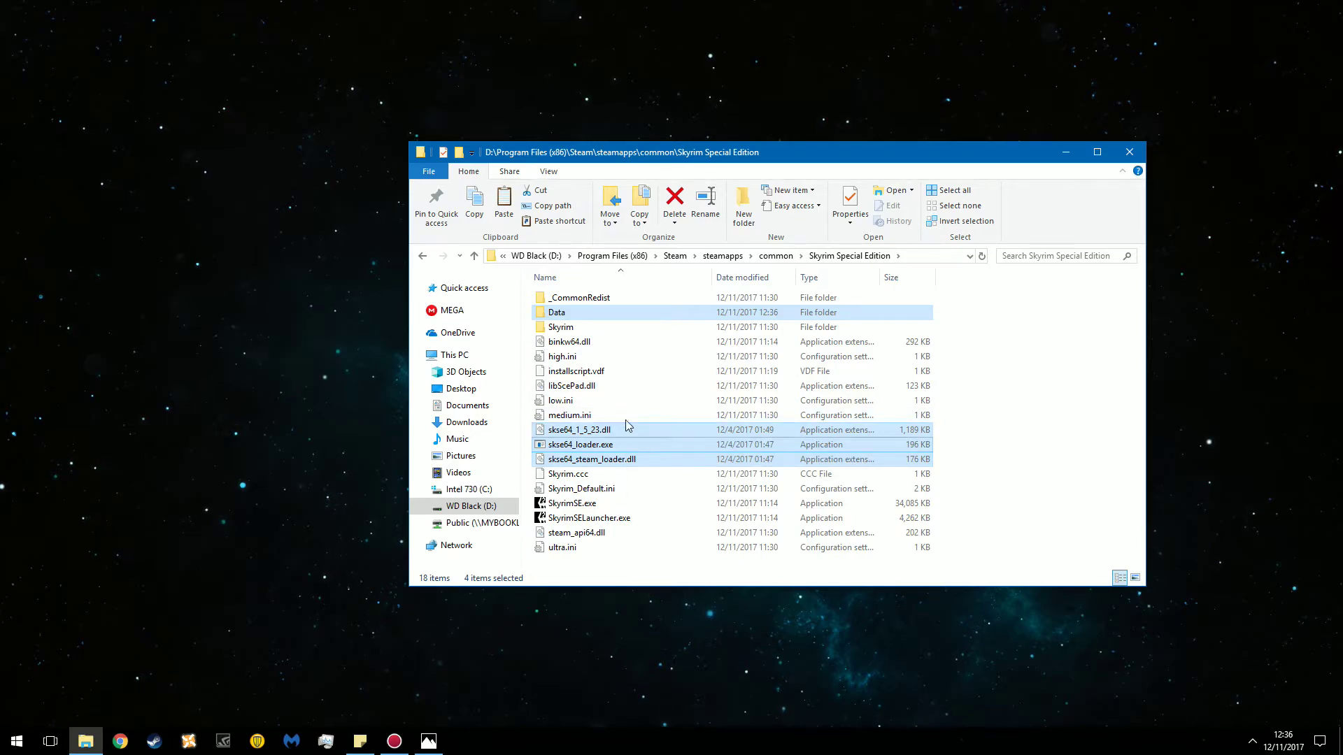
pyautogui.click(581, 357)
pyautogui.doubleClick(577, 319)
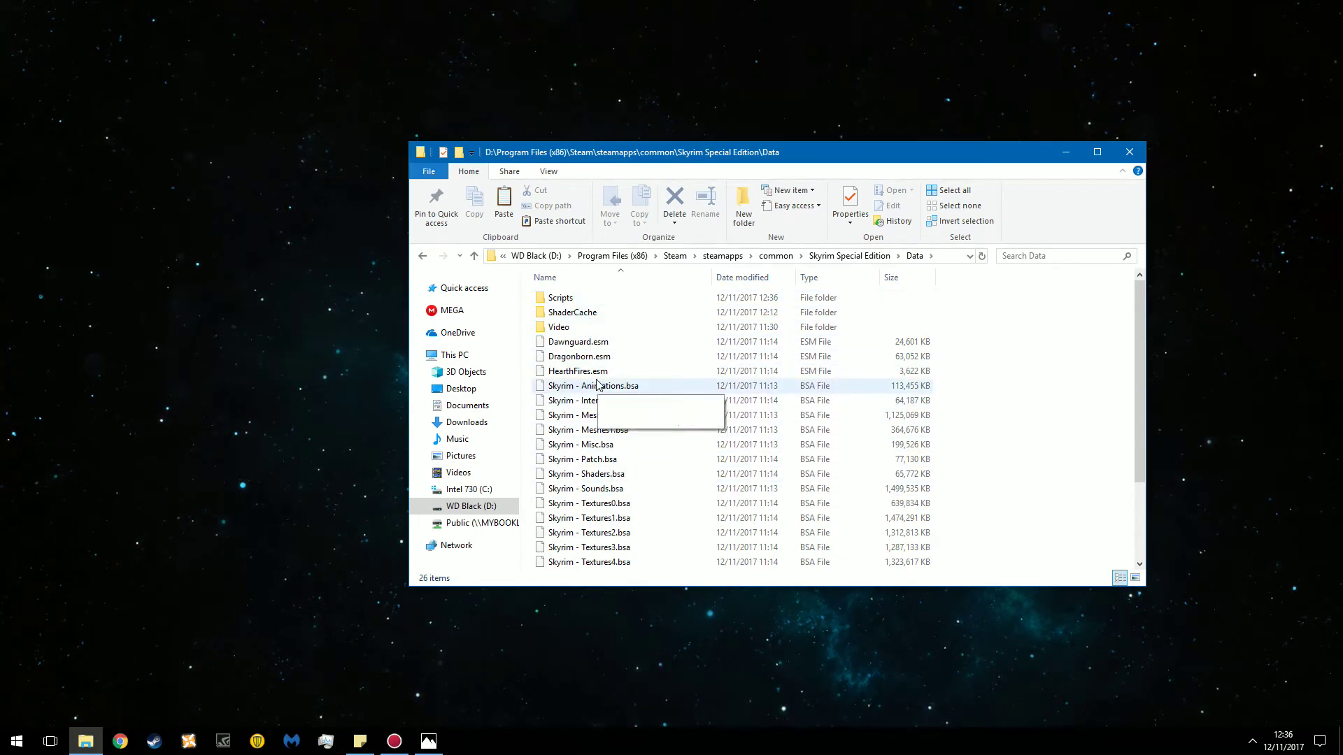
pyautogui.click(423, 256)
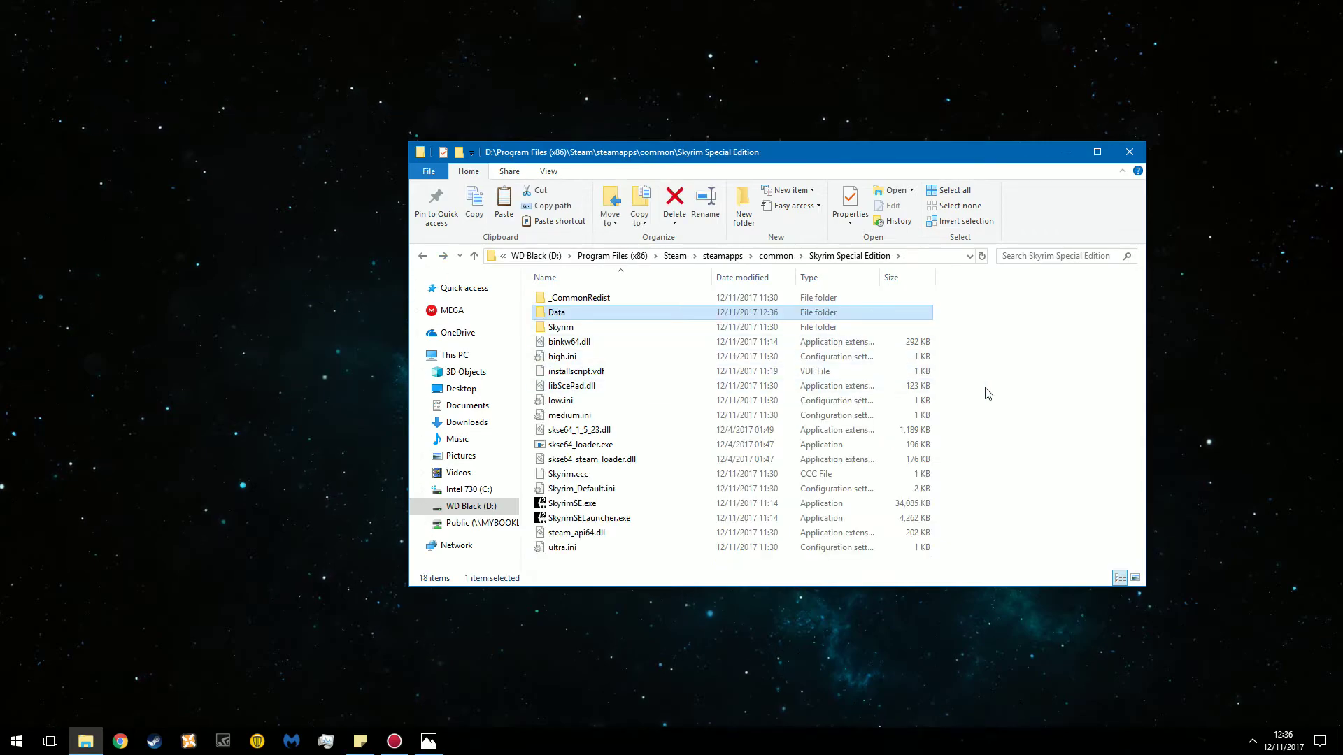
pyautogui.click(1037, 400)
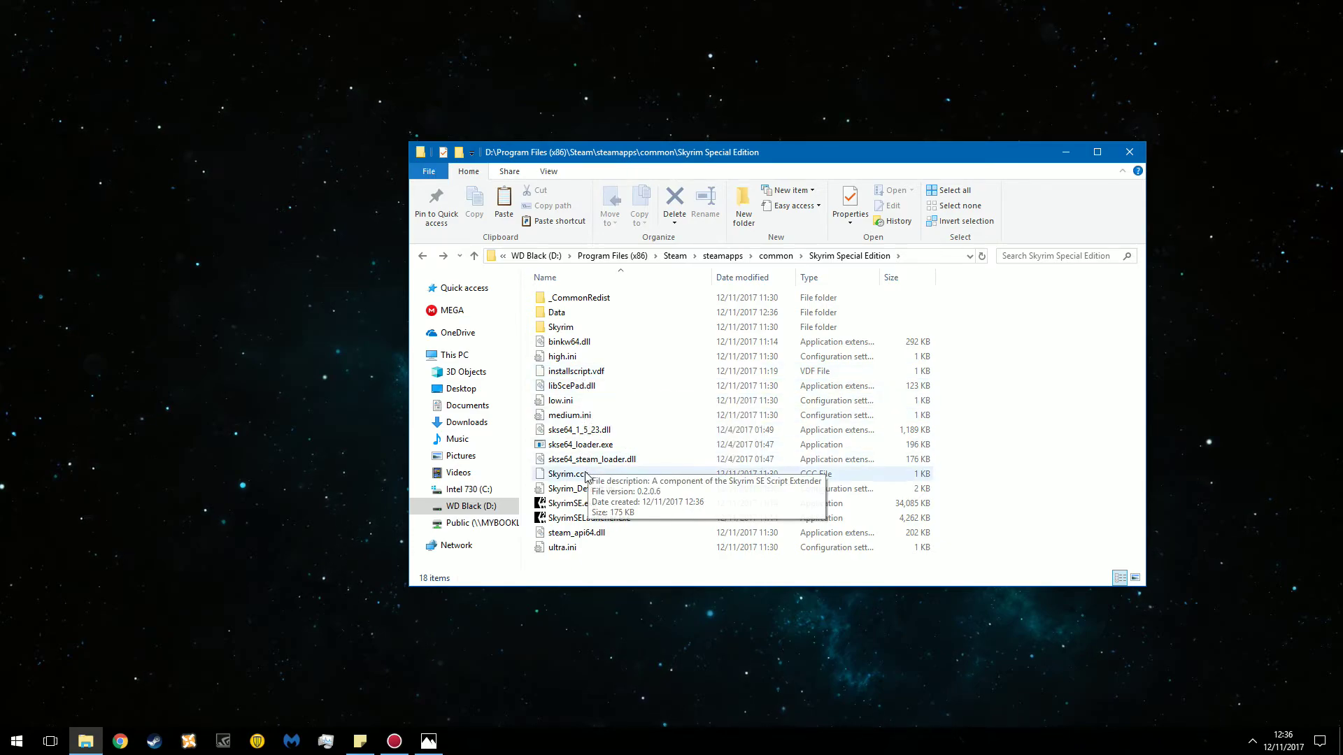
pyautogui.click(585, 447)
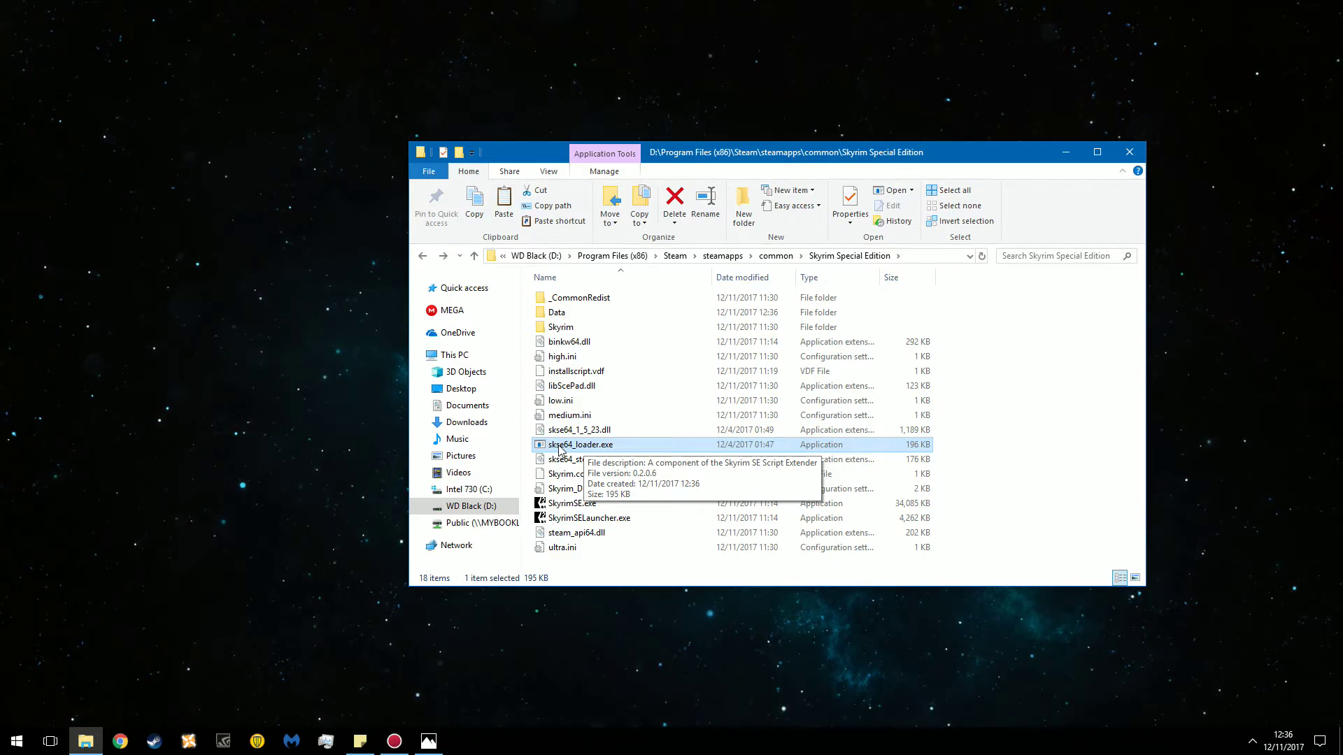
# Create a desktop shortcut to skse64_loader.exe.
pyautogui.rightClick(560, 448)
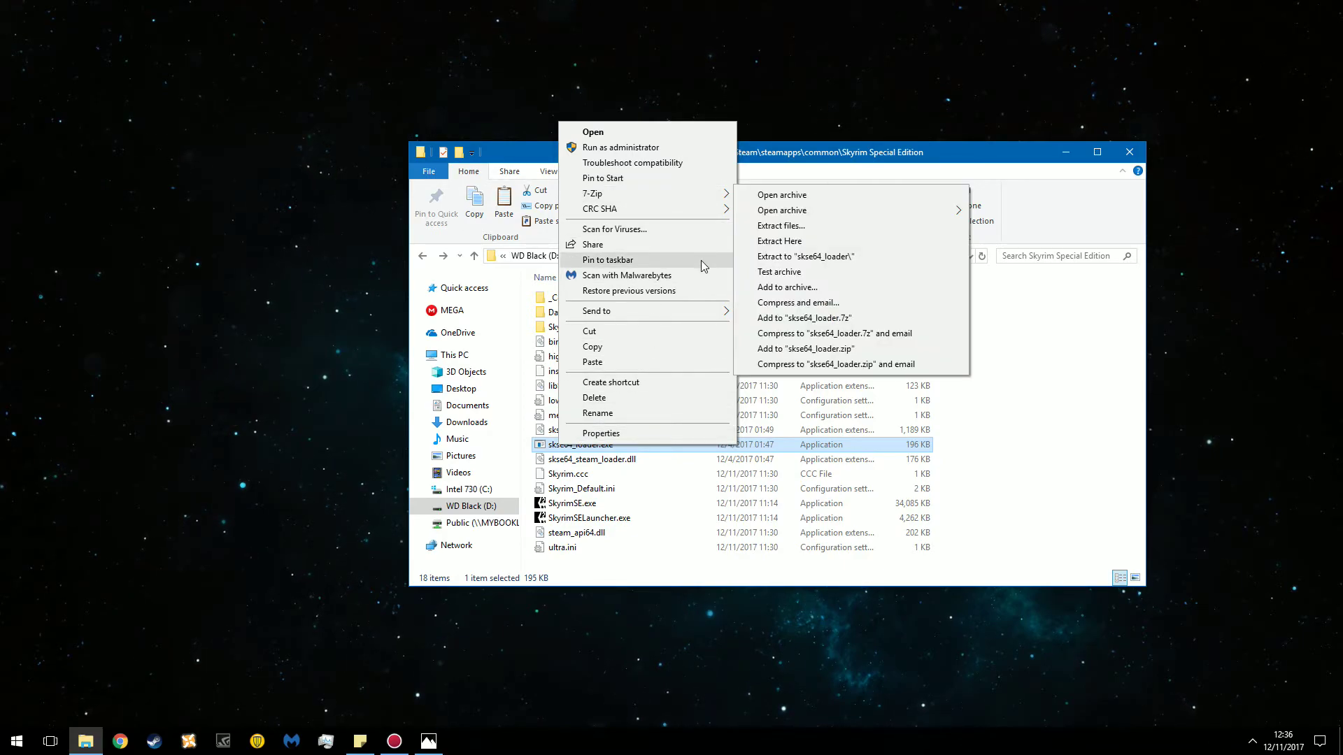
pyautogui.moveTo(686, 314)
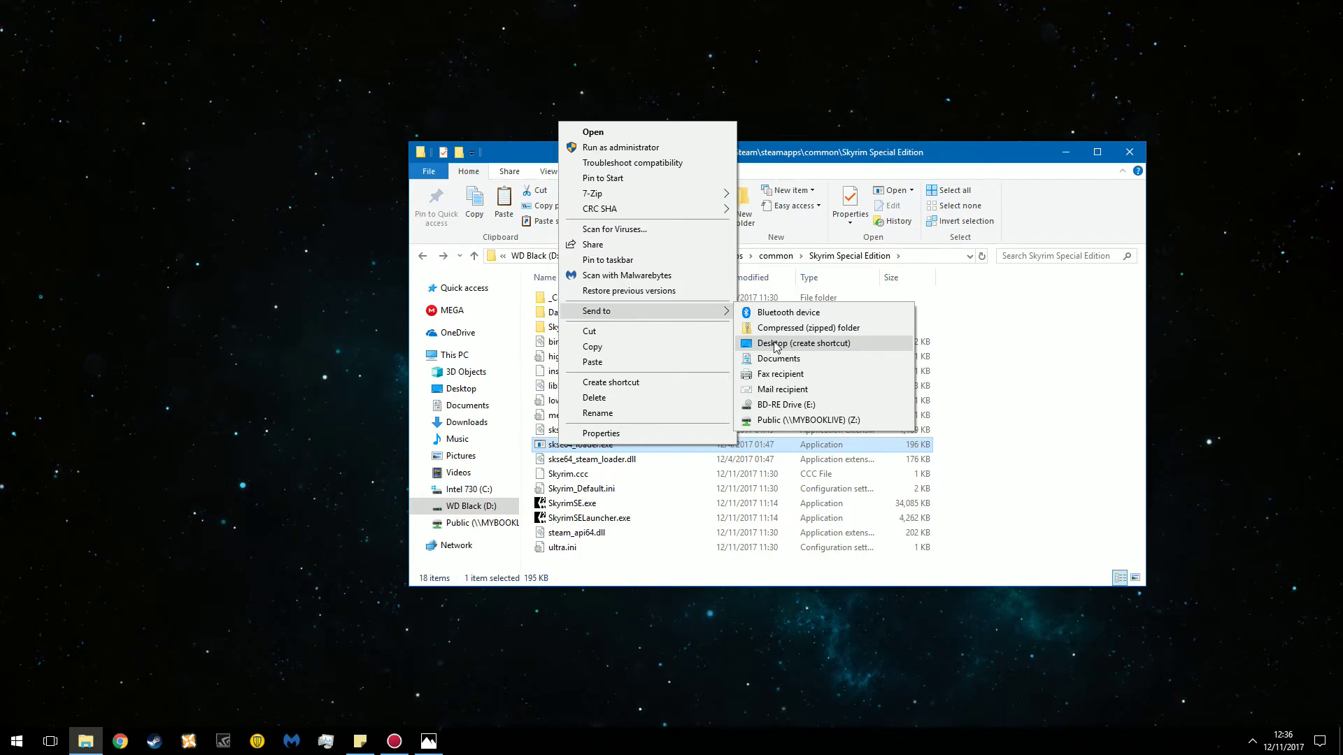
pyautogui.click(773, 343)
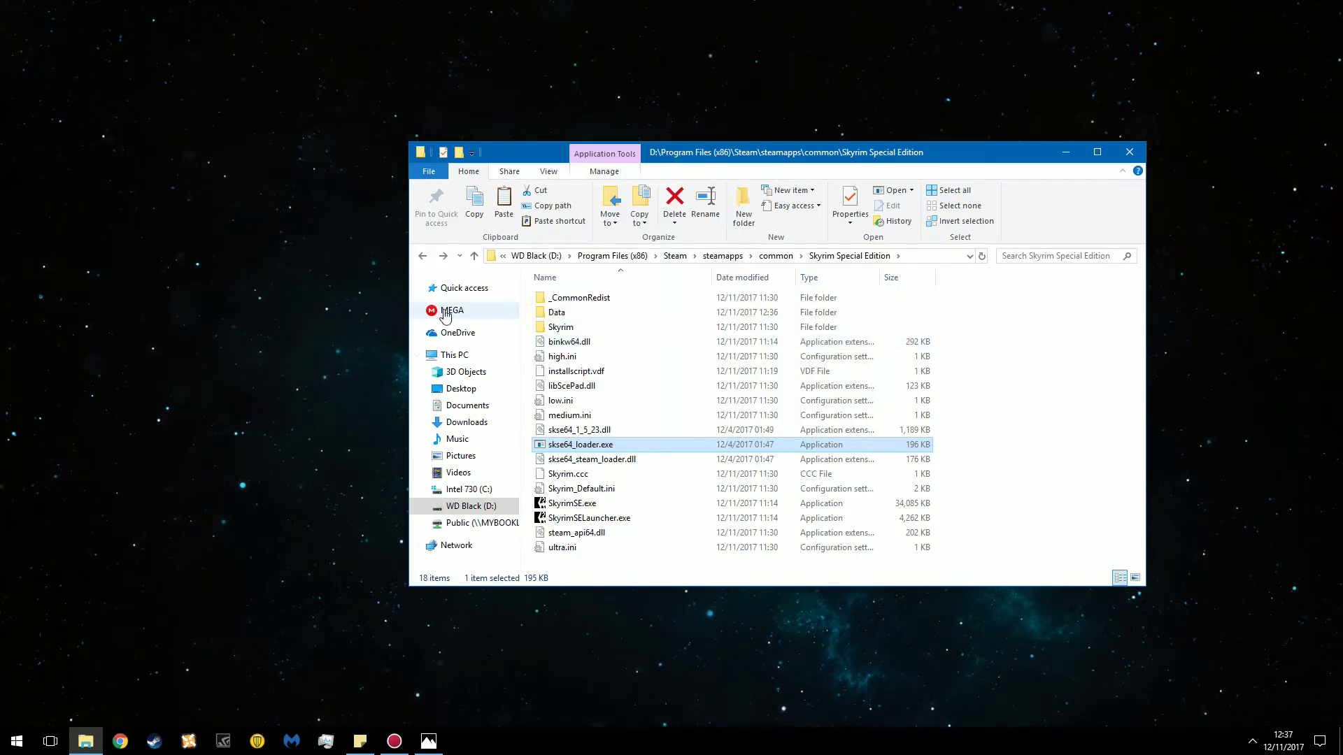
# Show desktop icons, delete all but the shortcut, move it inward, and close Explorer.
pyautogui.rightClick(293, 270)
pyautogui.moveTo(384, 280)
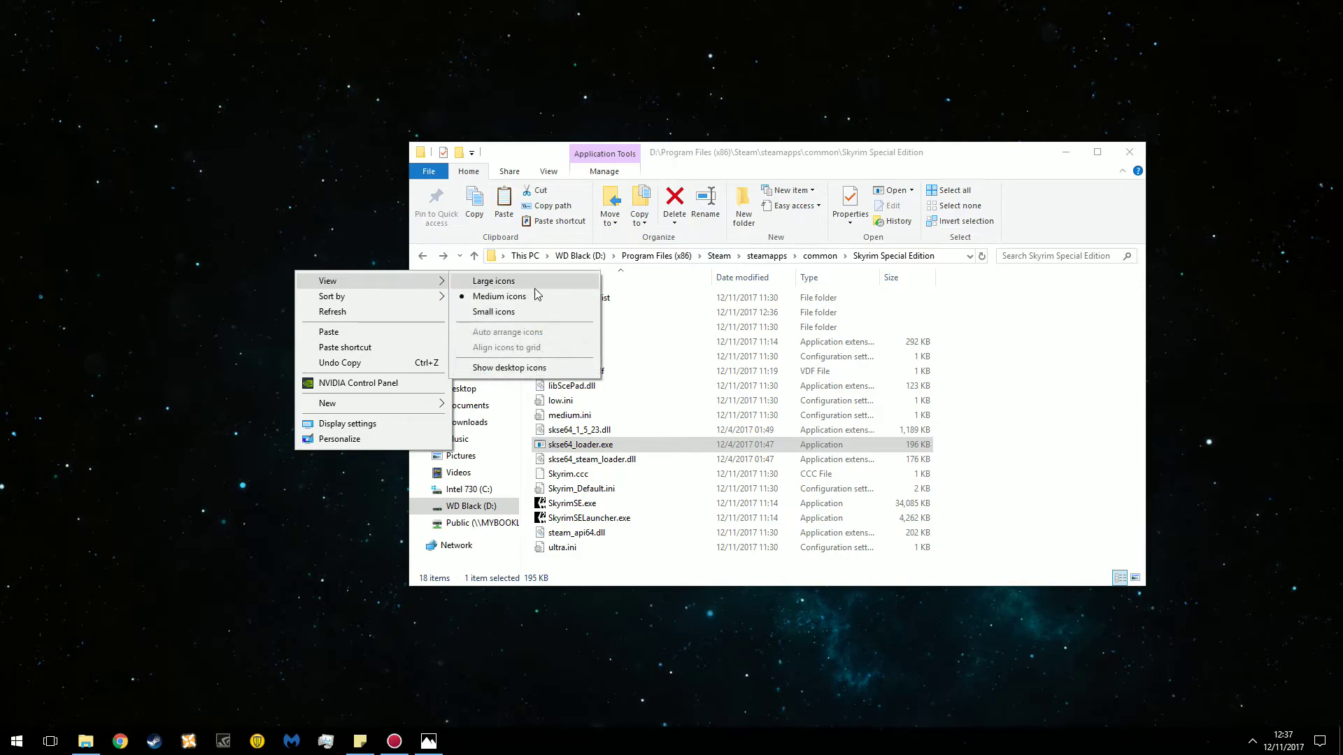
pyautogui.click(511, 371)
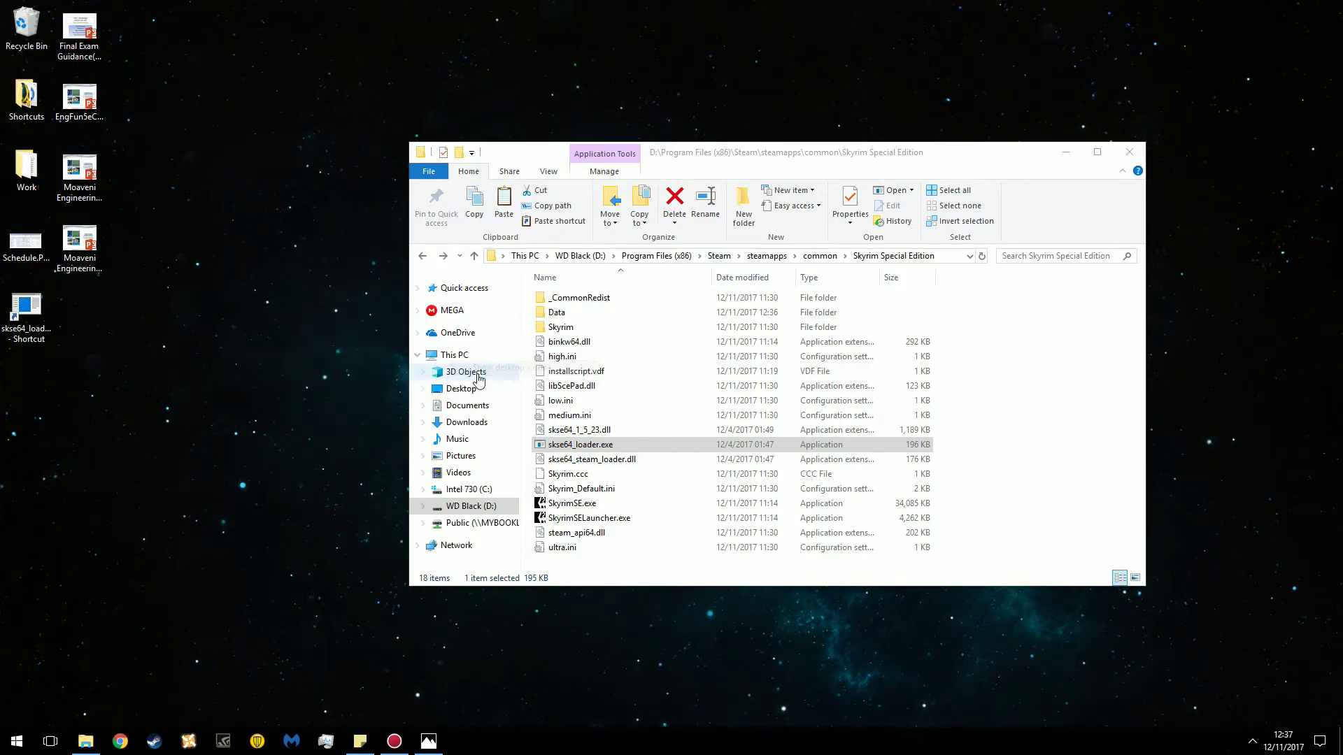
pyautogui.moveTo(174, 330); pyautogui.dragTo(119, 122)
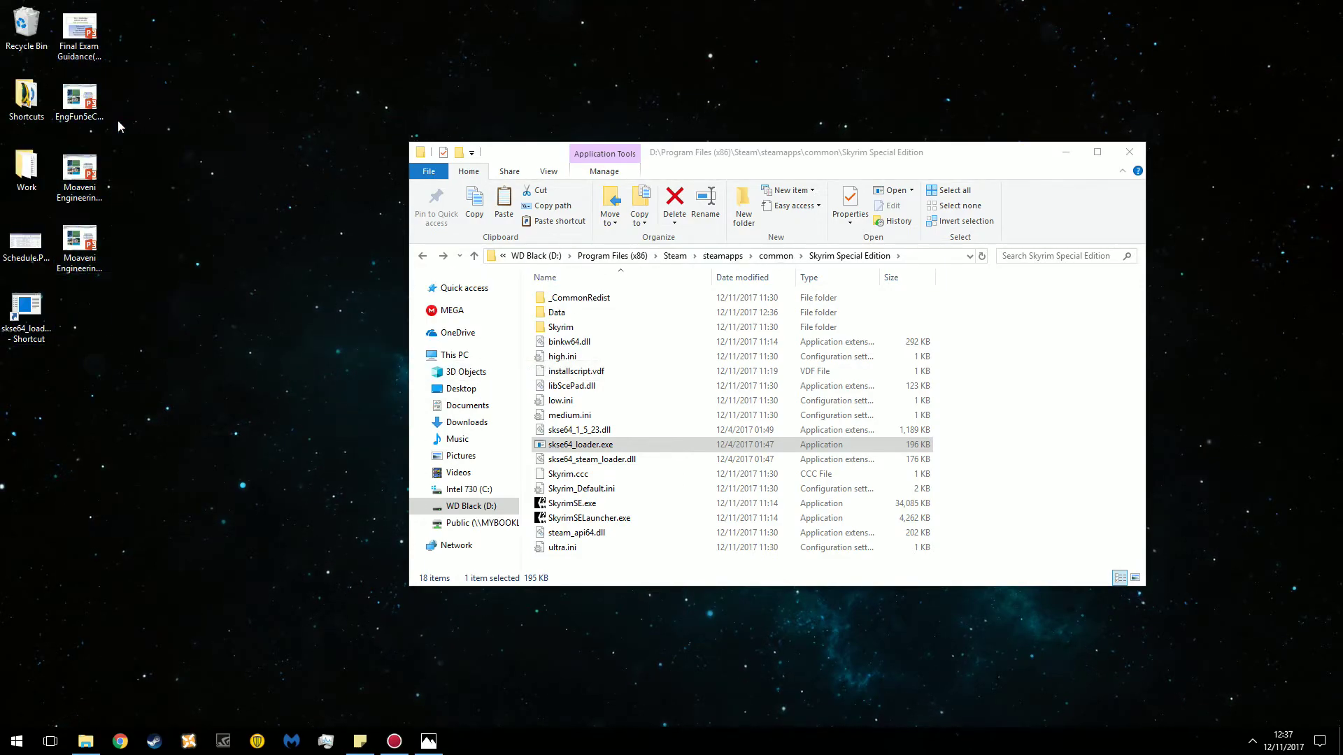
pyautogui.moveTo(147, 280); pyautogui.dragTo(1, 4)
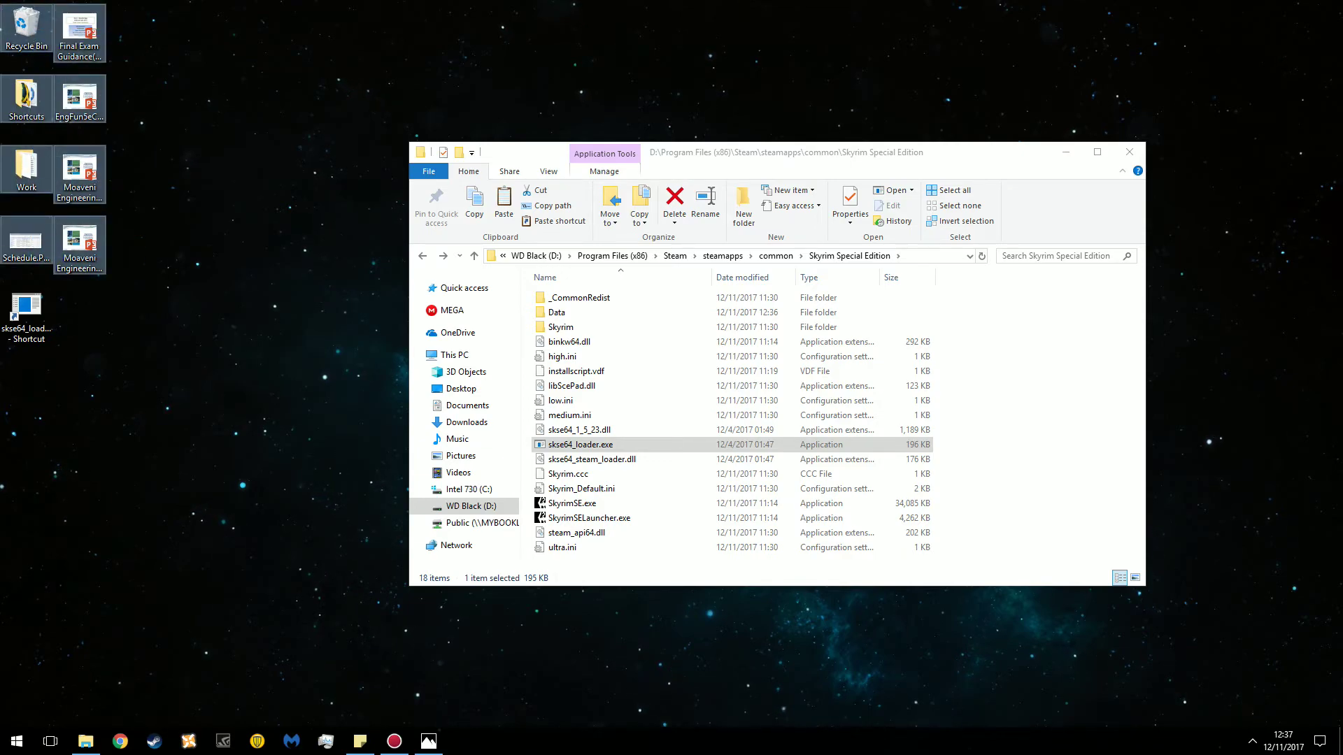
pyautogui.press('Delete')
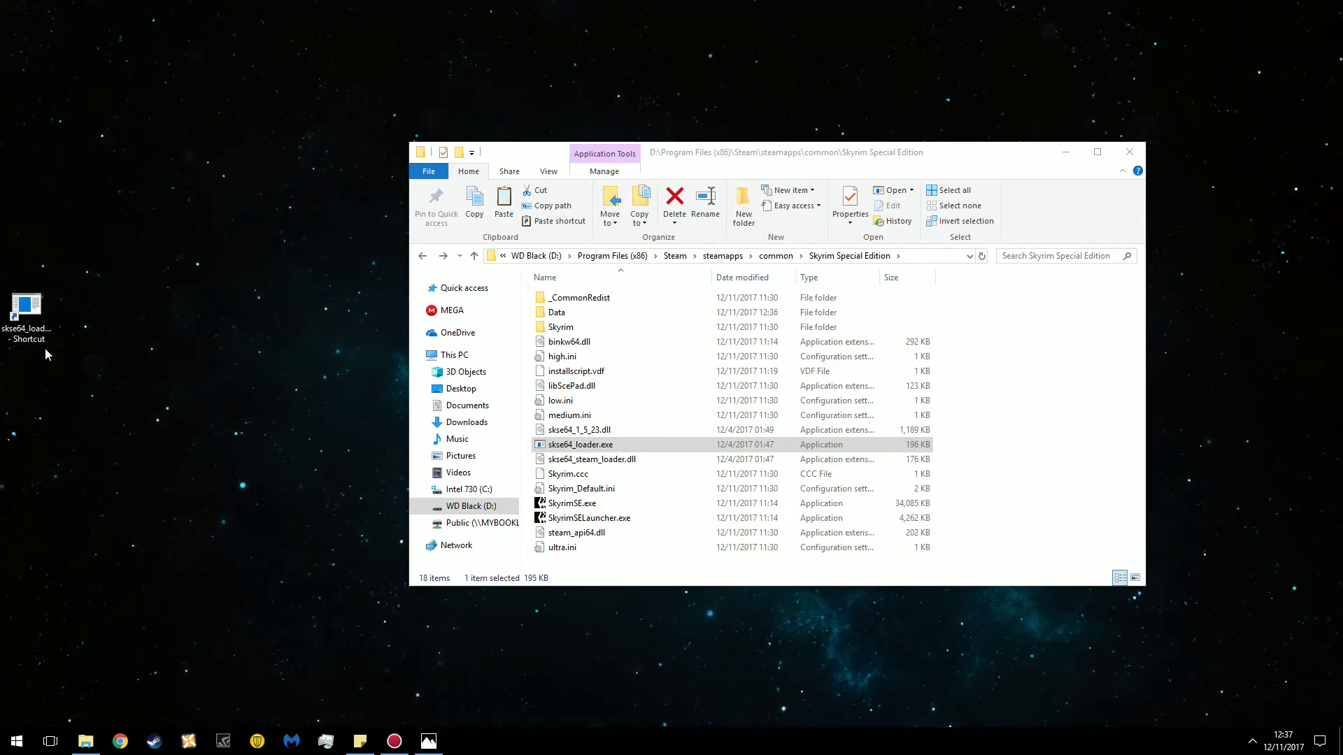
pyautogui.moveTo(28, 318); pyautogui.dragTo(279, 310)
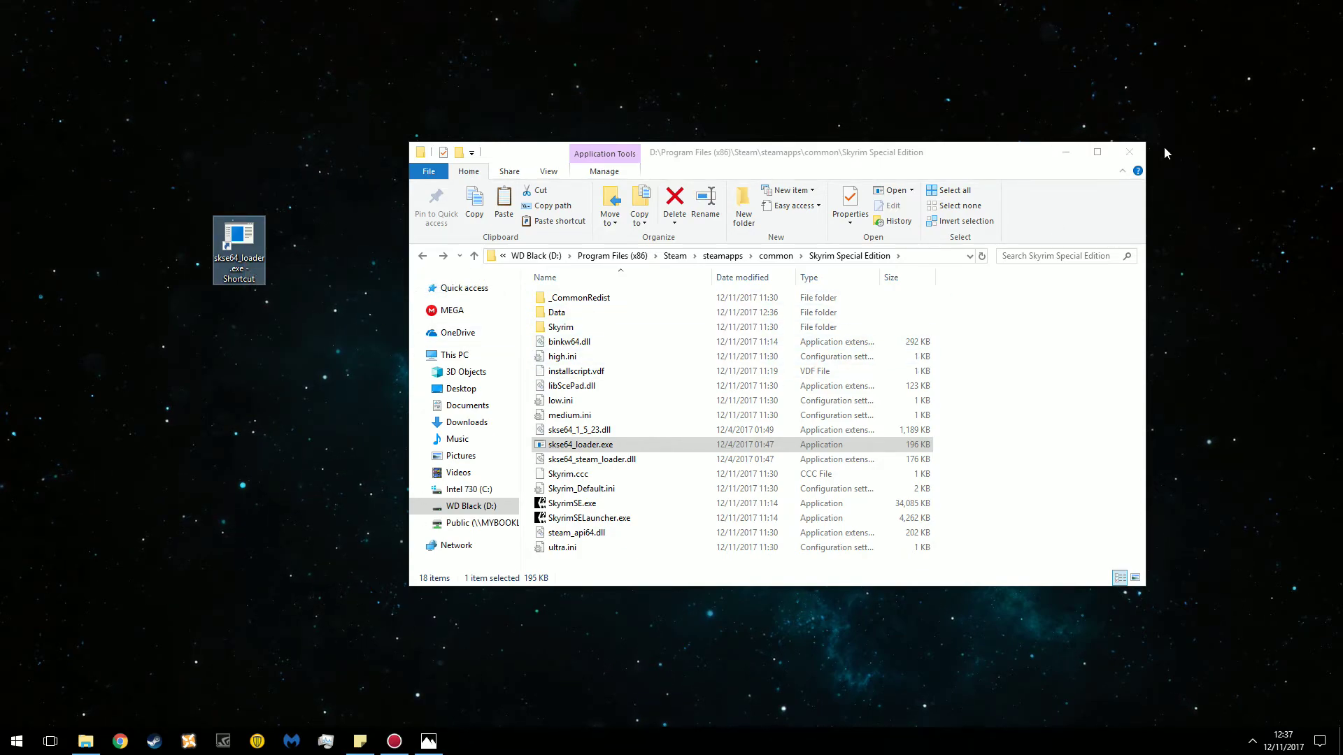
pyautogui.click(1129, 151)
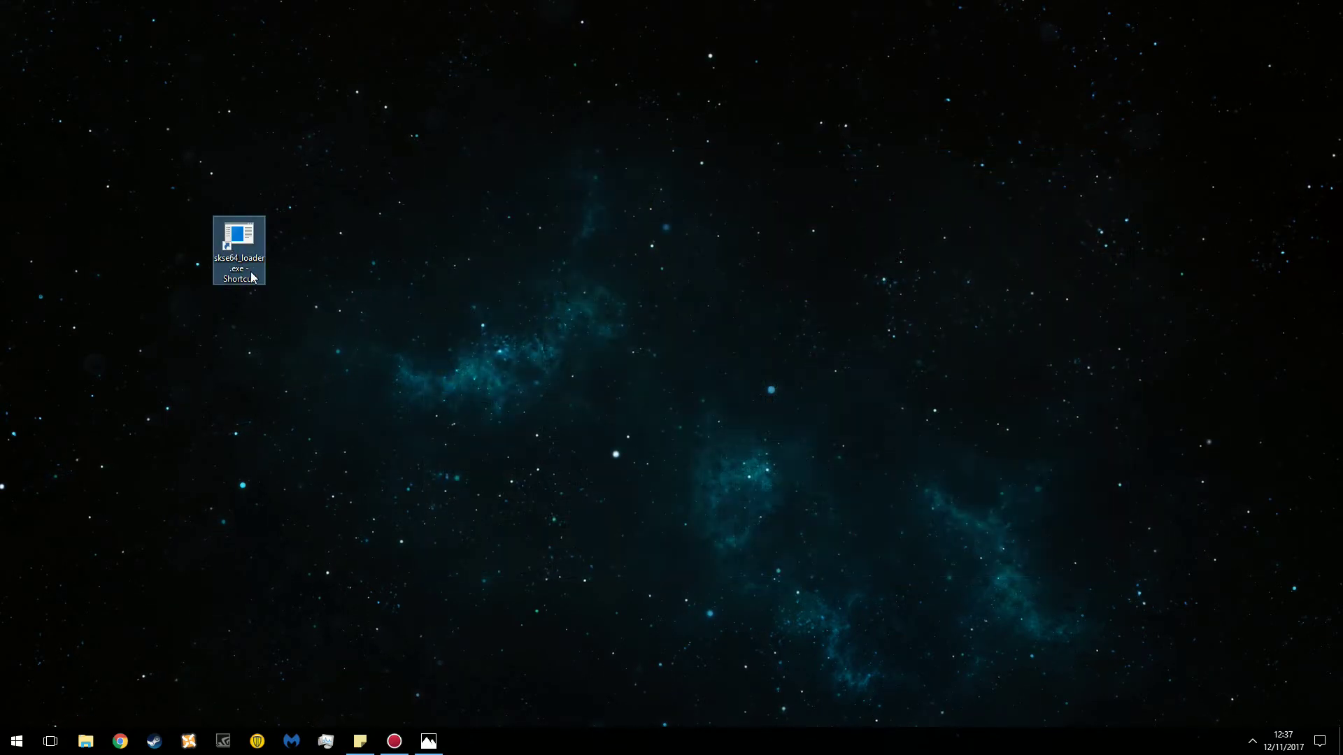
# Rename the skse64_loader.exe desktop shortcut to 'Skyrim SE'.
pyautogui.click(252, 277)
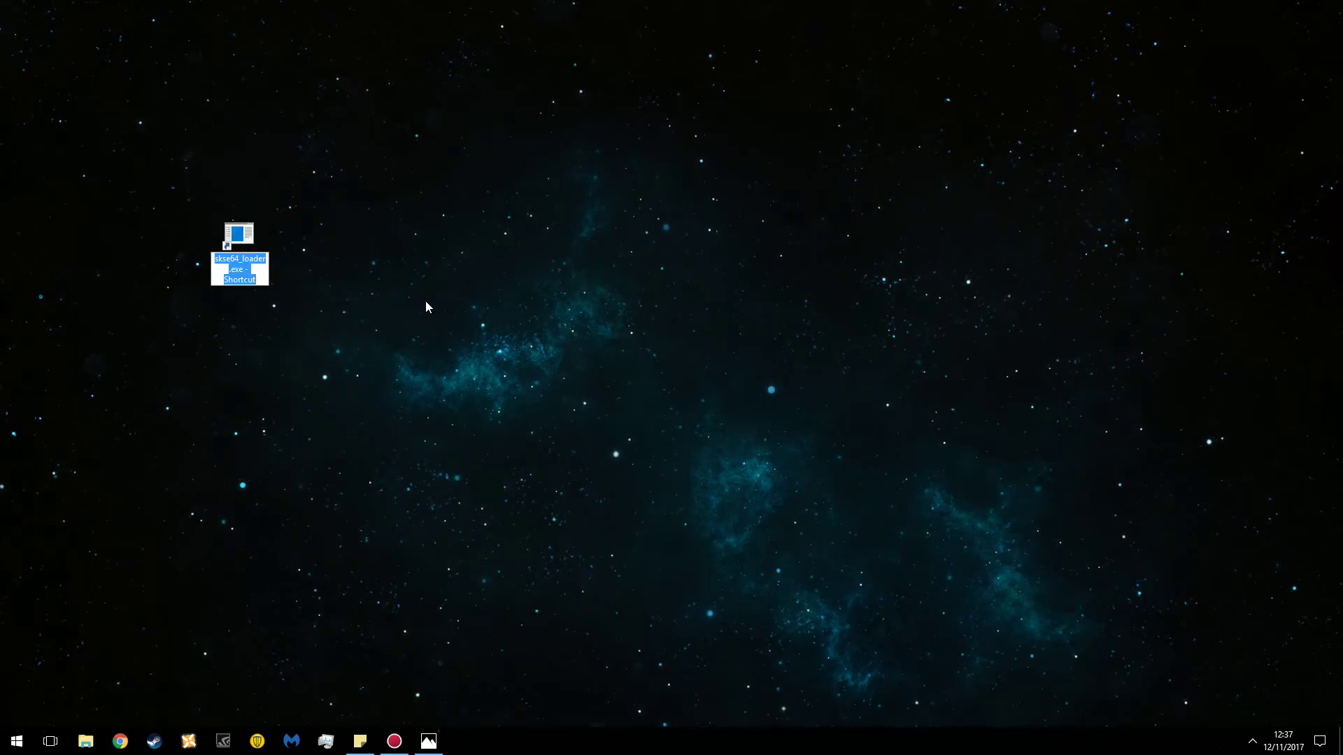
pyautogui.write('Skyri')
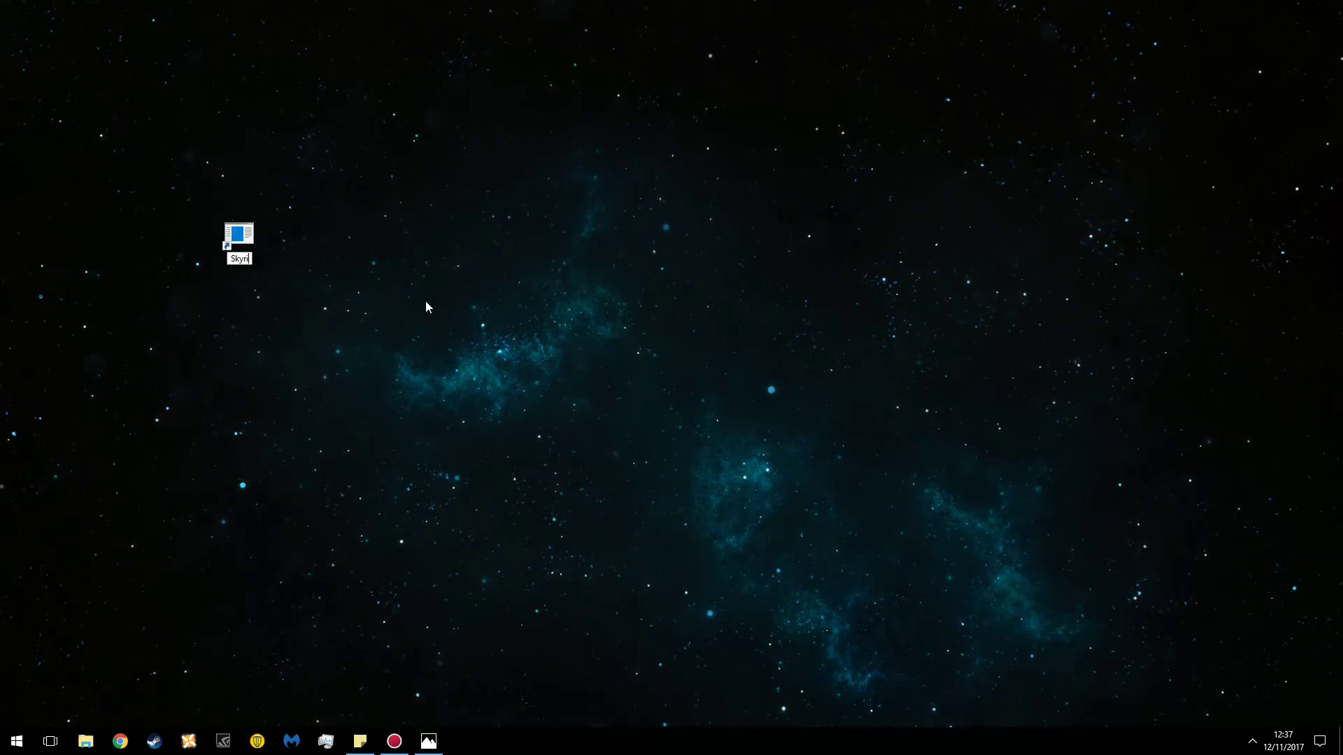
pyautogui.write('m SE')
pyautogui.press('Return')
pyautogui.click(241, 278)
pyautogui.click(241, 255)
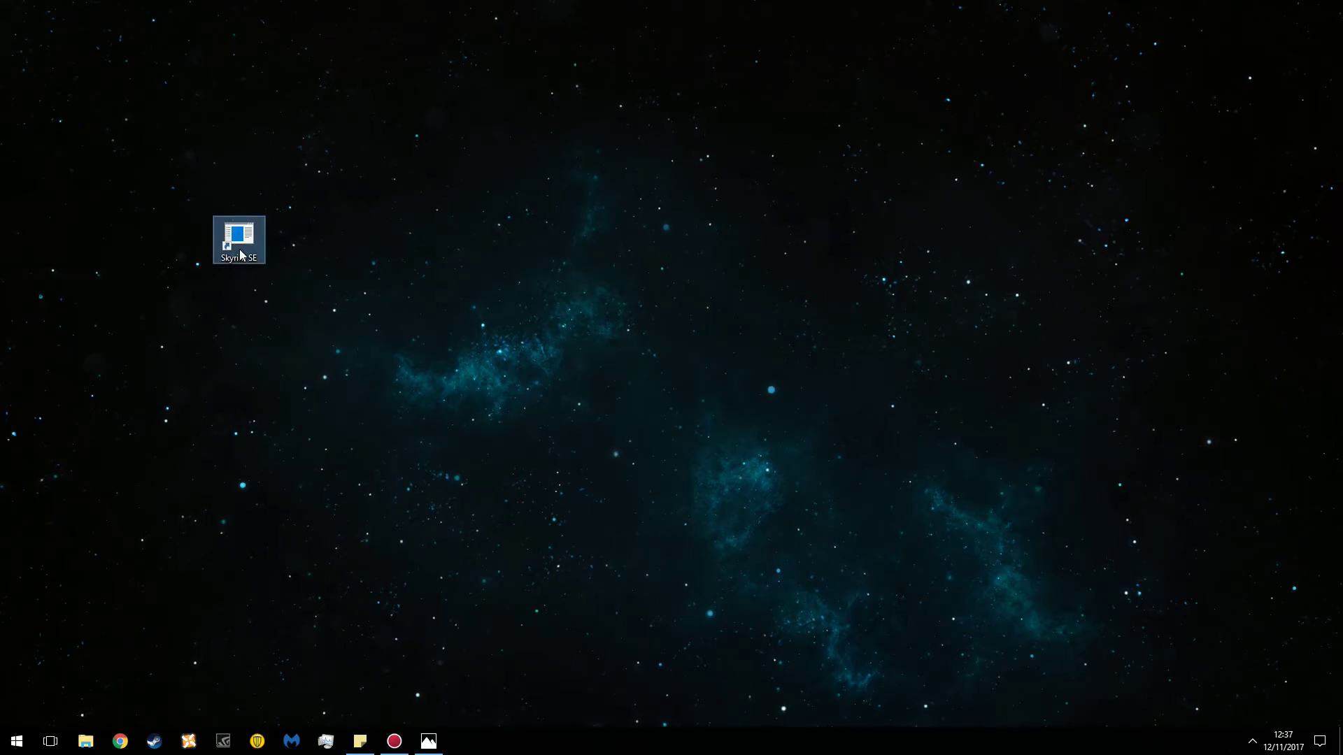
pyautogui.rightClick(240, 254)
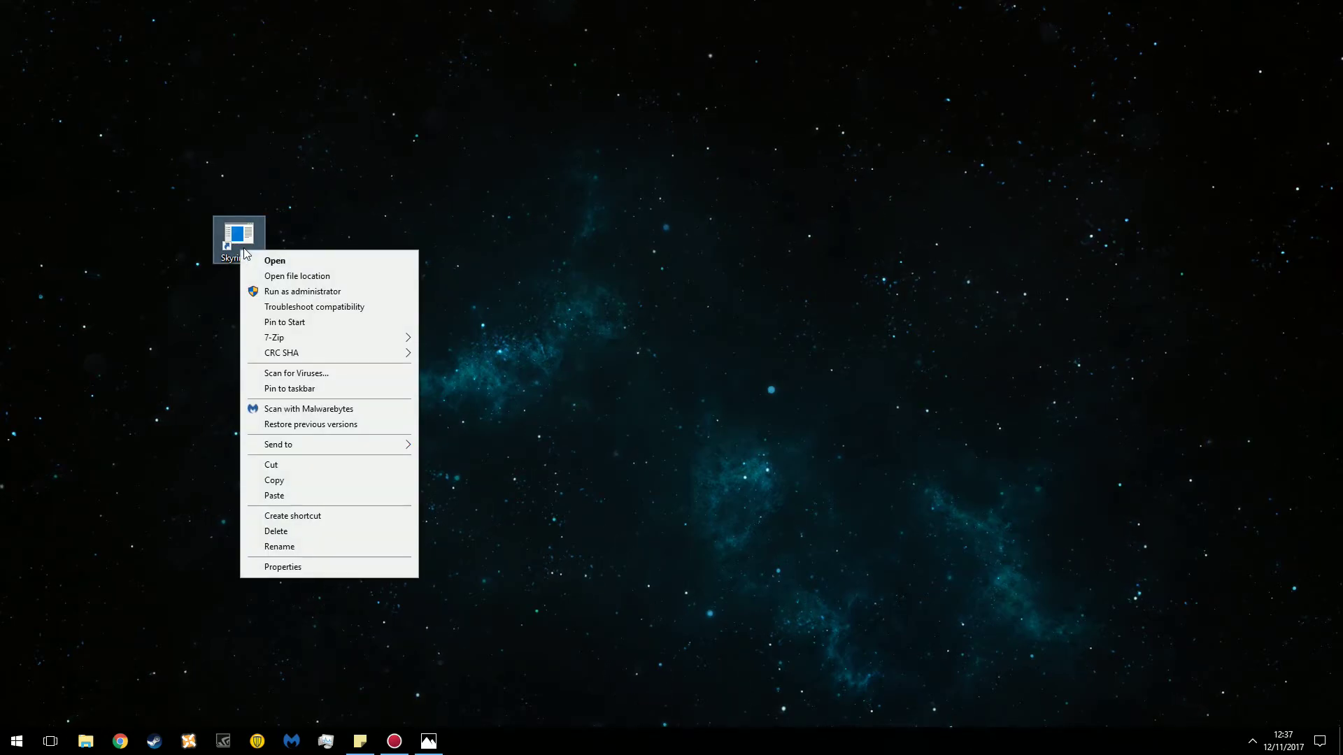
# Open the shortcut's Change Icon dialog and browse to D:\Program Files (x86)\Steam\steam.
pyautogui.click(277, 568)
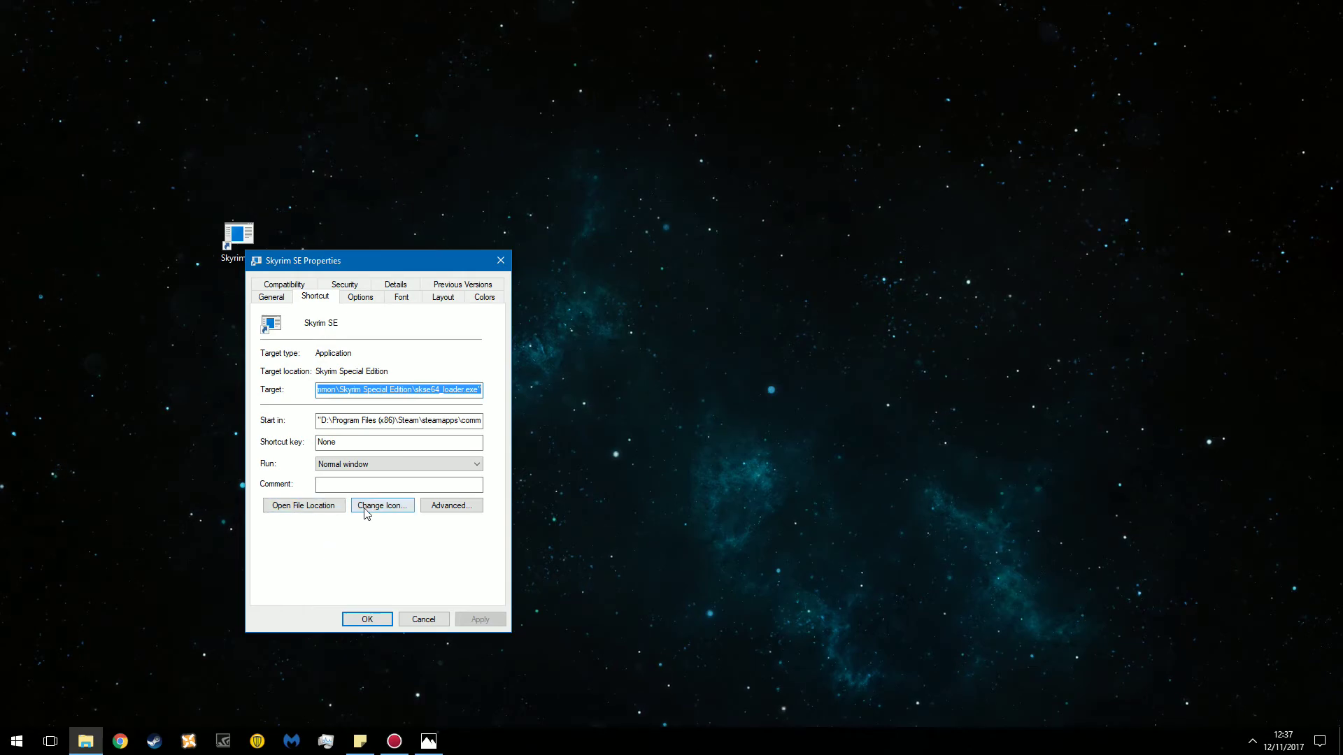
pyautogui.click(367, 511)
pyautogui.click(834, 381)
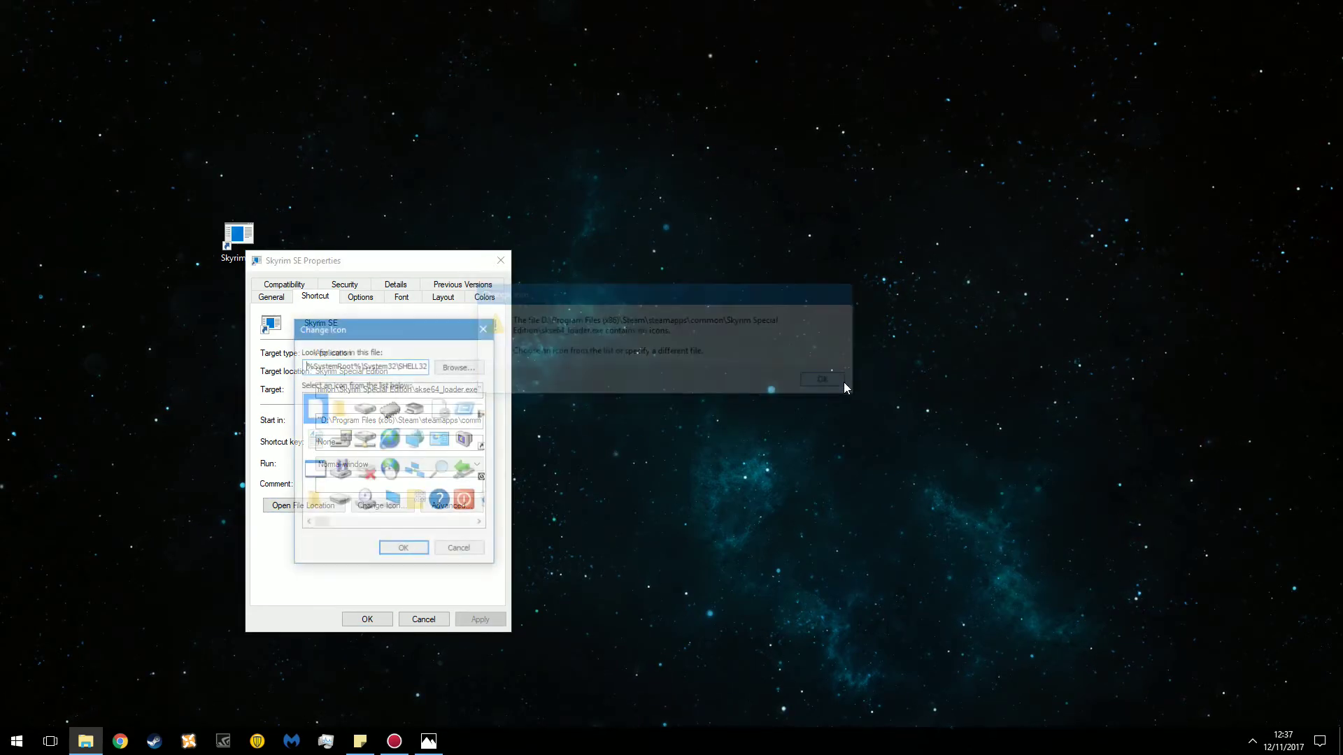
pyautogui.click(456, 367)
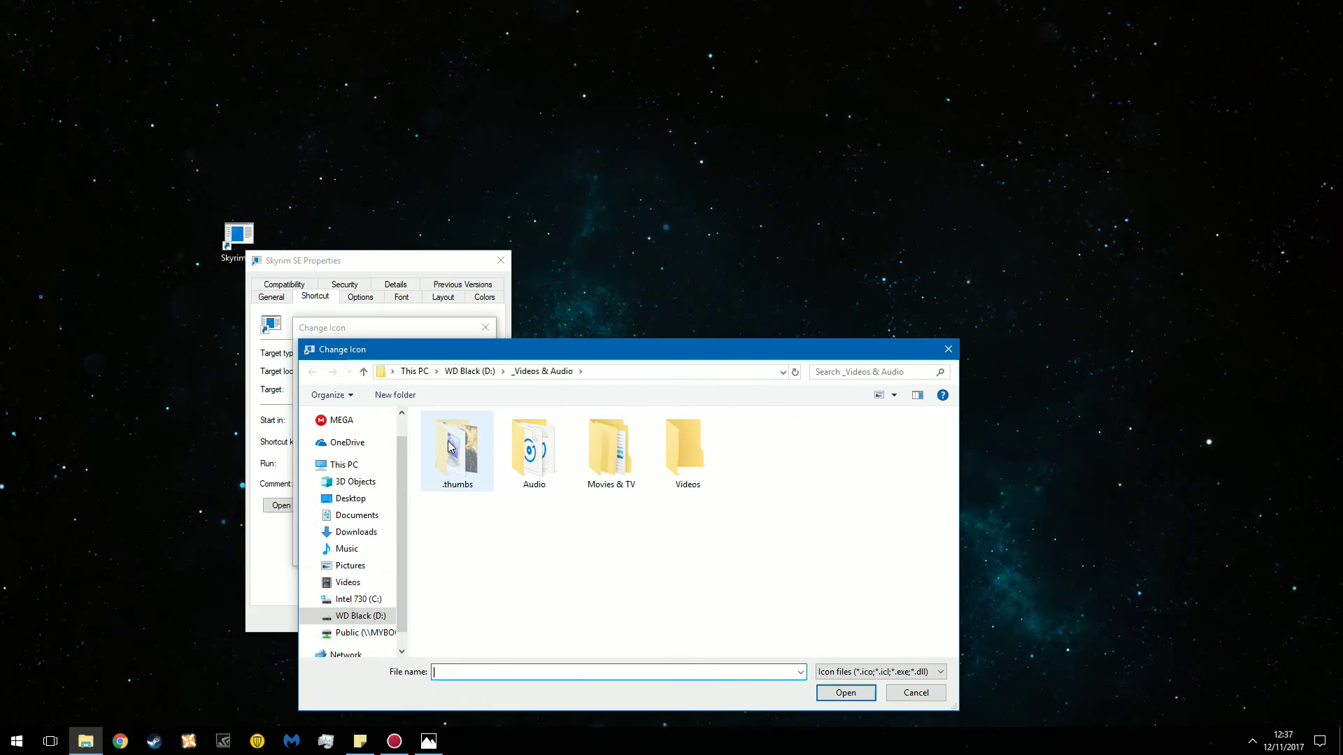
pyautogui.click(351, 614)
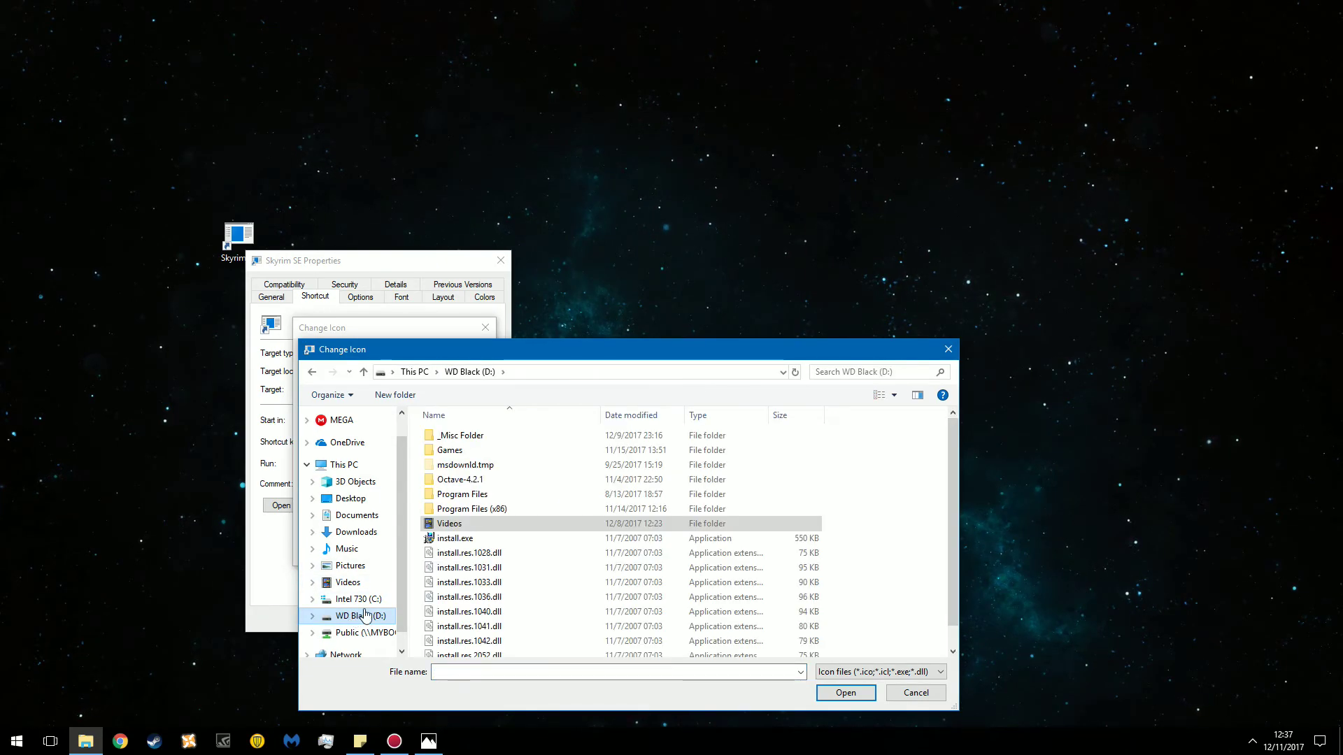
pyautogui.doubleClick(461, 509)
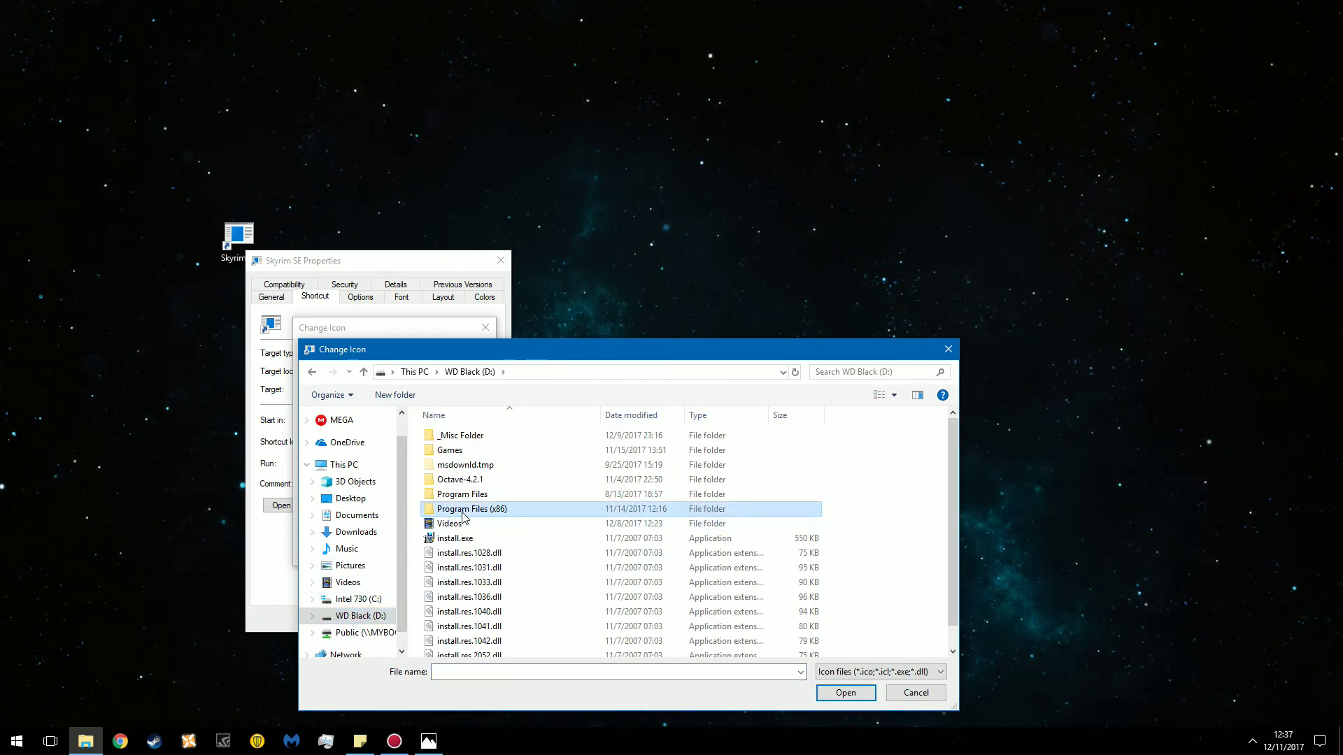
pyautogui.doubleClick(467, 525)
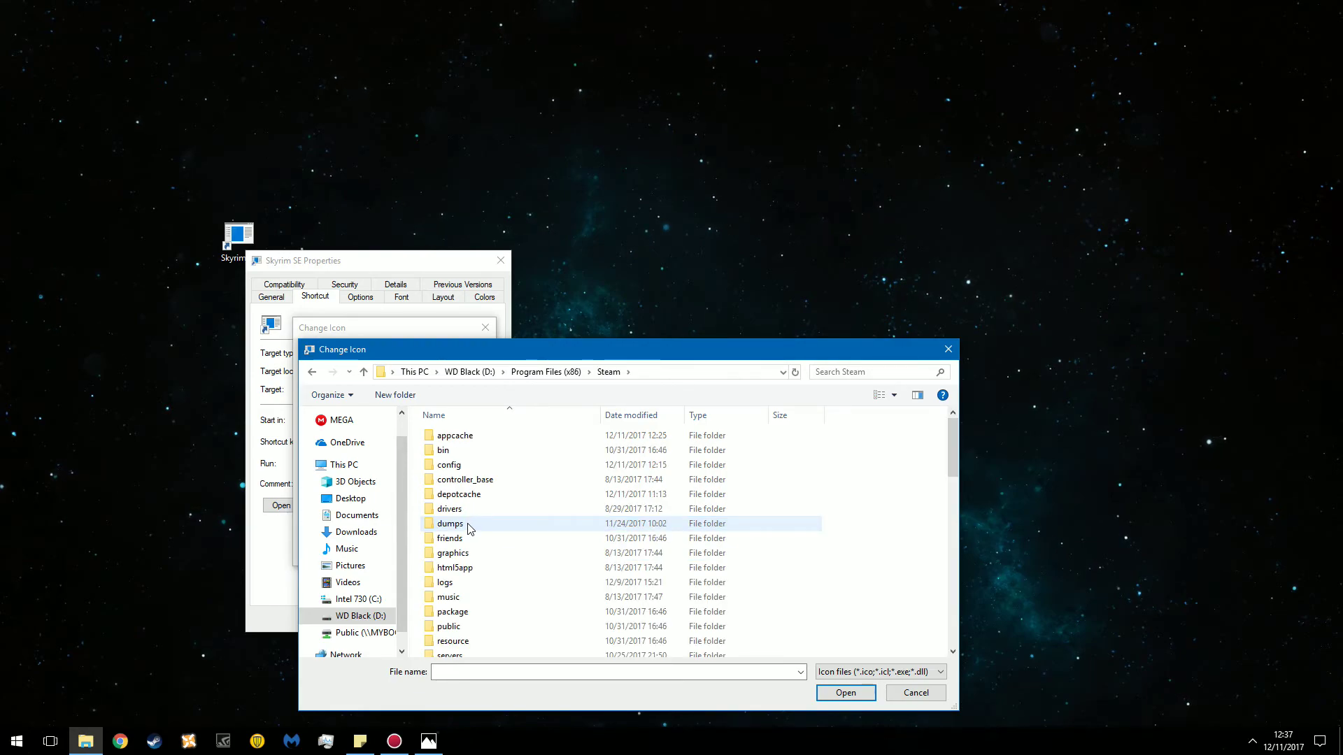
pyautogui.scroll(-3, 468, 524)
pyautogui.doubleClick(447, 517)
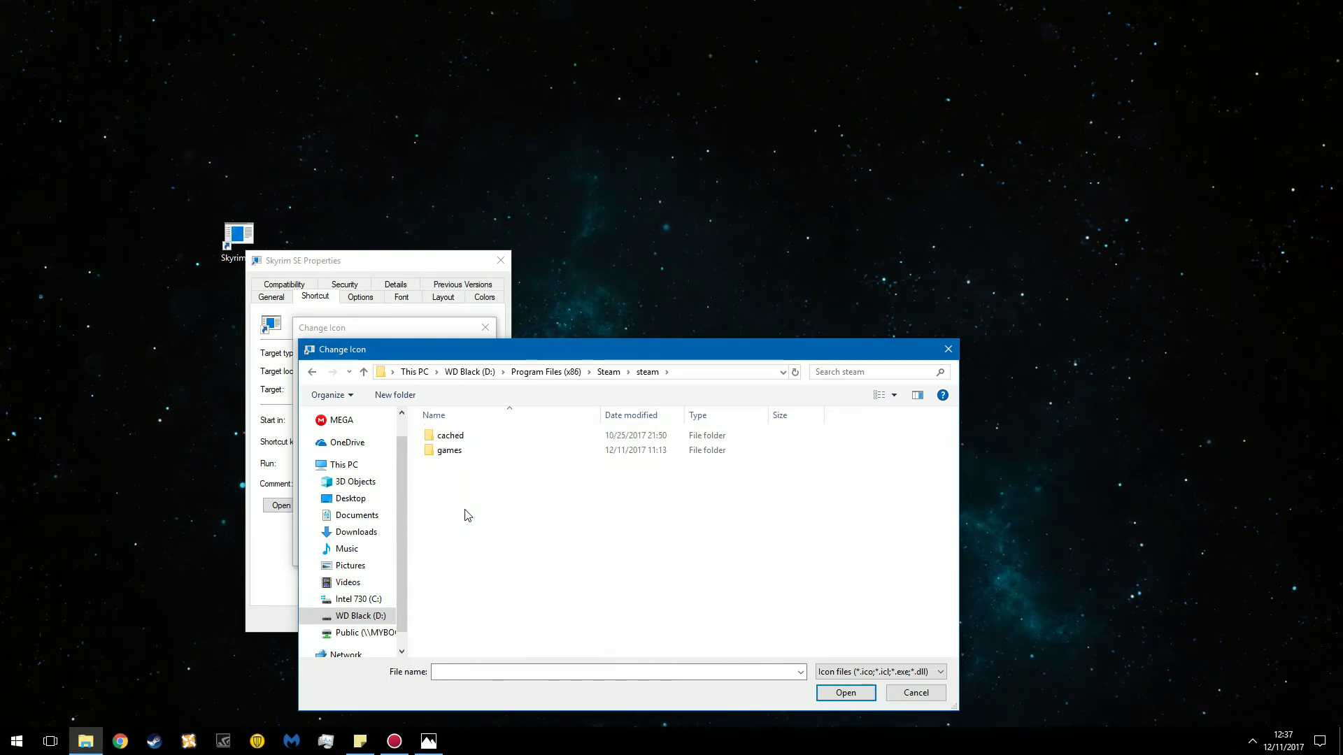
# Pick the Skyrim dragon .ico from the games folder and apply it to the shortcut.
pyautogui.click(472, 451)
pyautogui.doubleClick(472, 451)
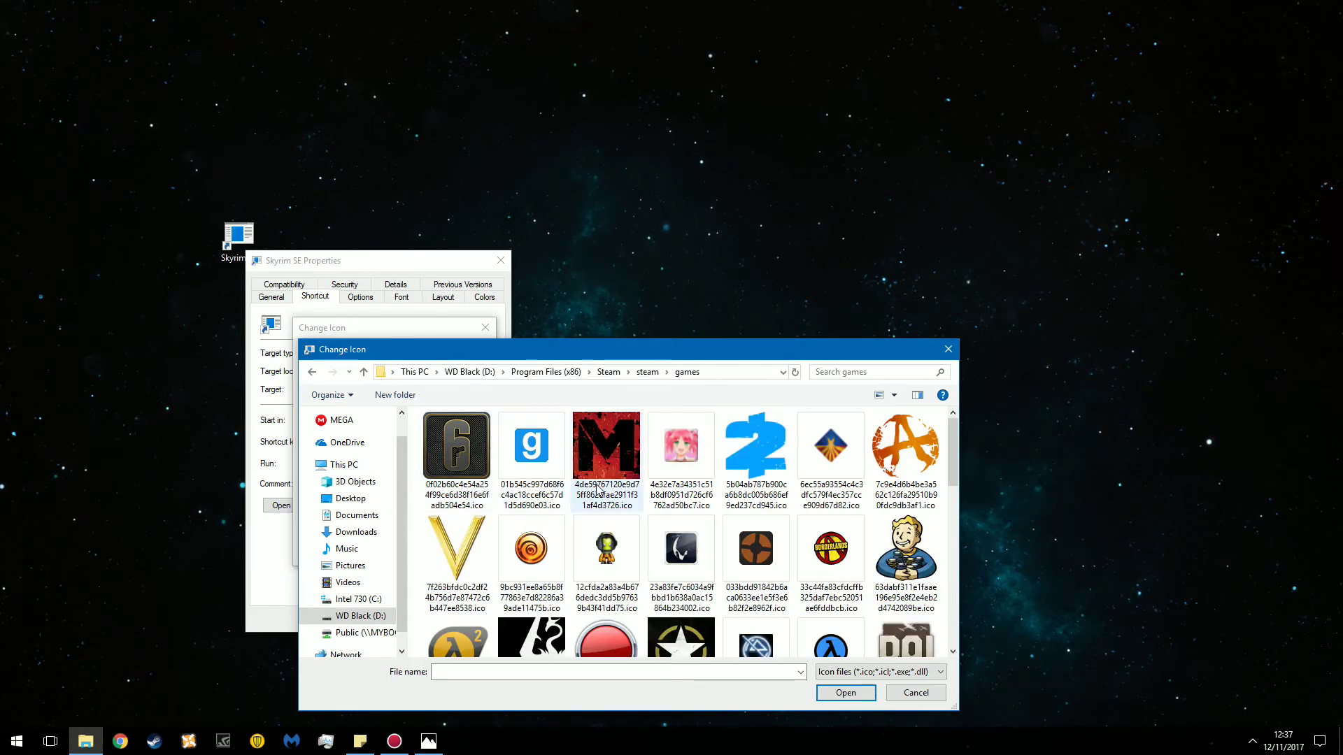
pyautogui.scroll(-1, 600, 496)
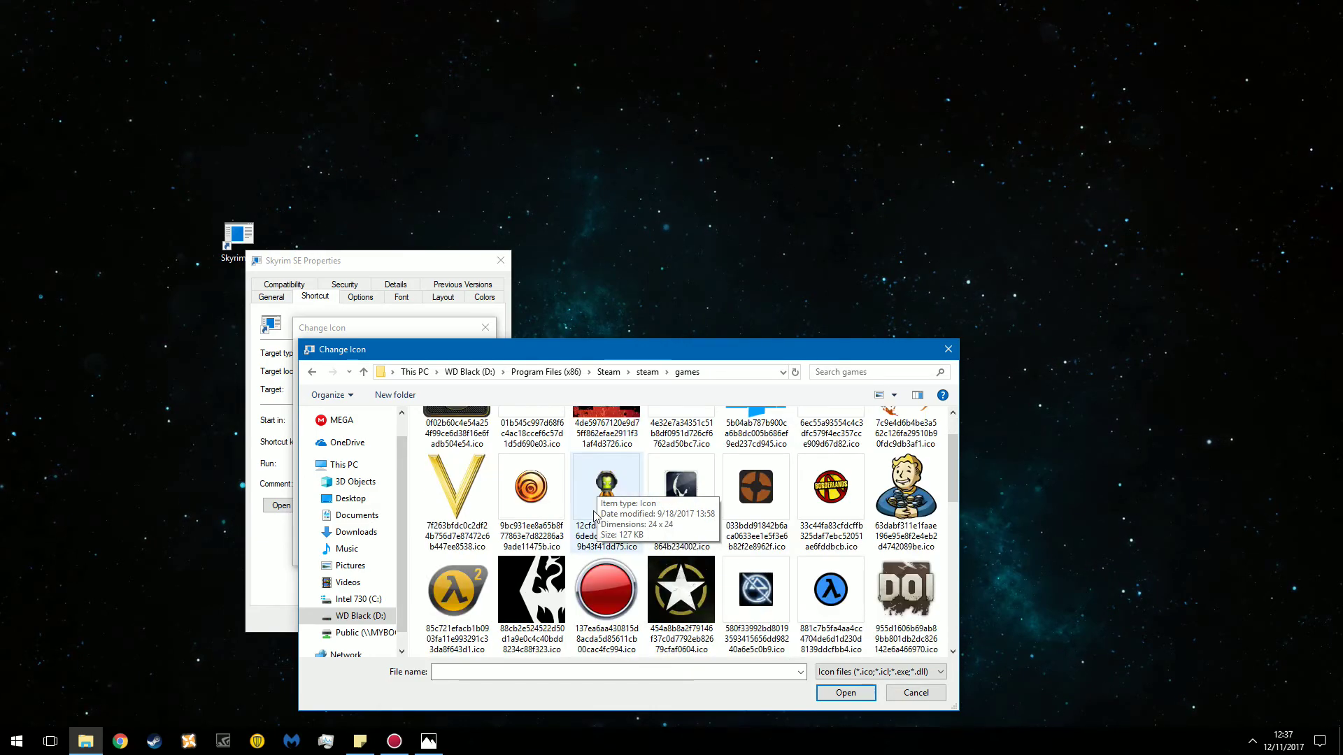
pyautogui.click(528, 599)
pyautogui.click(845, 692)
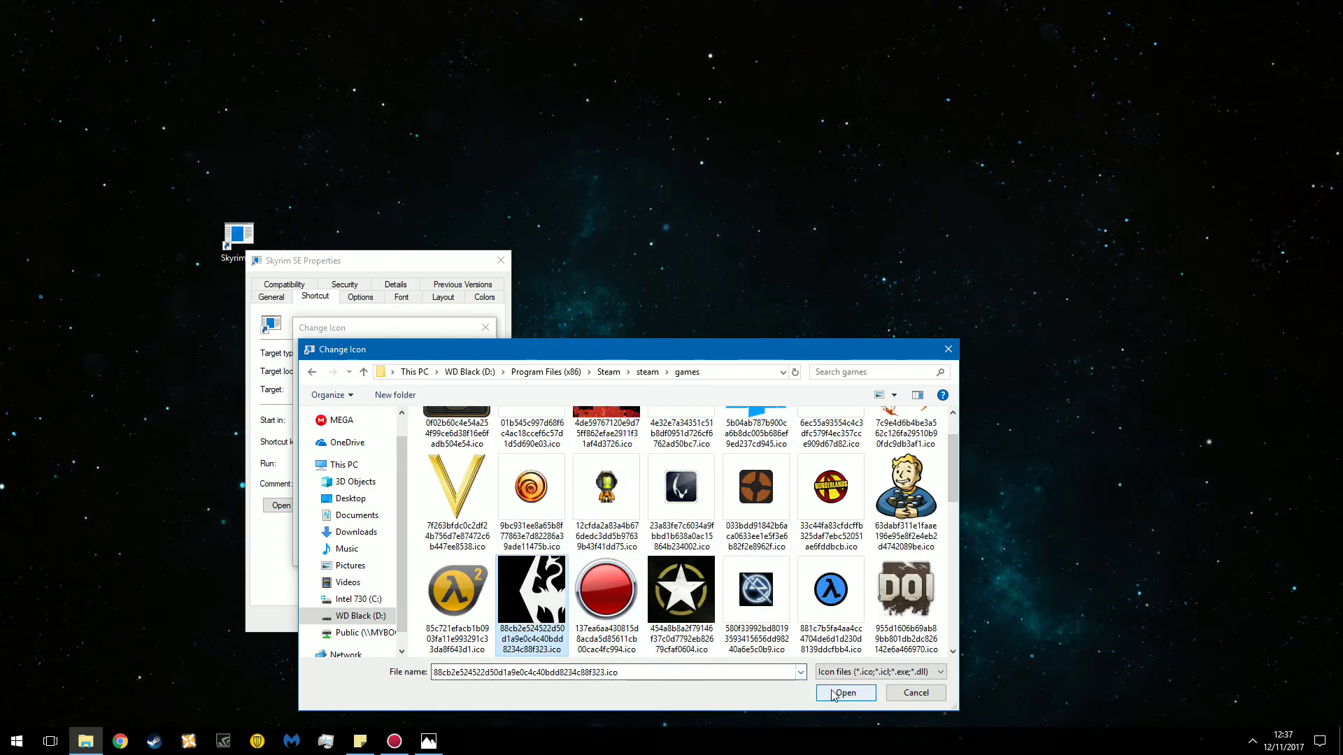
pyautogui.click(403, 550)
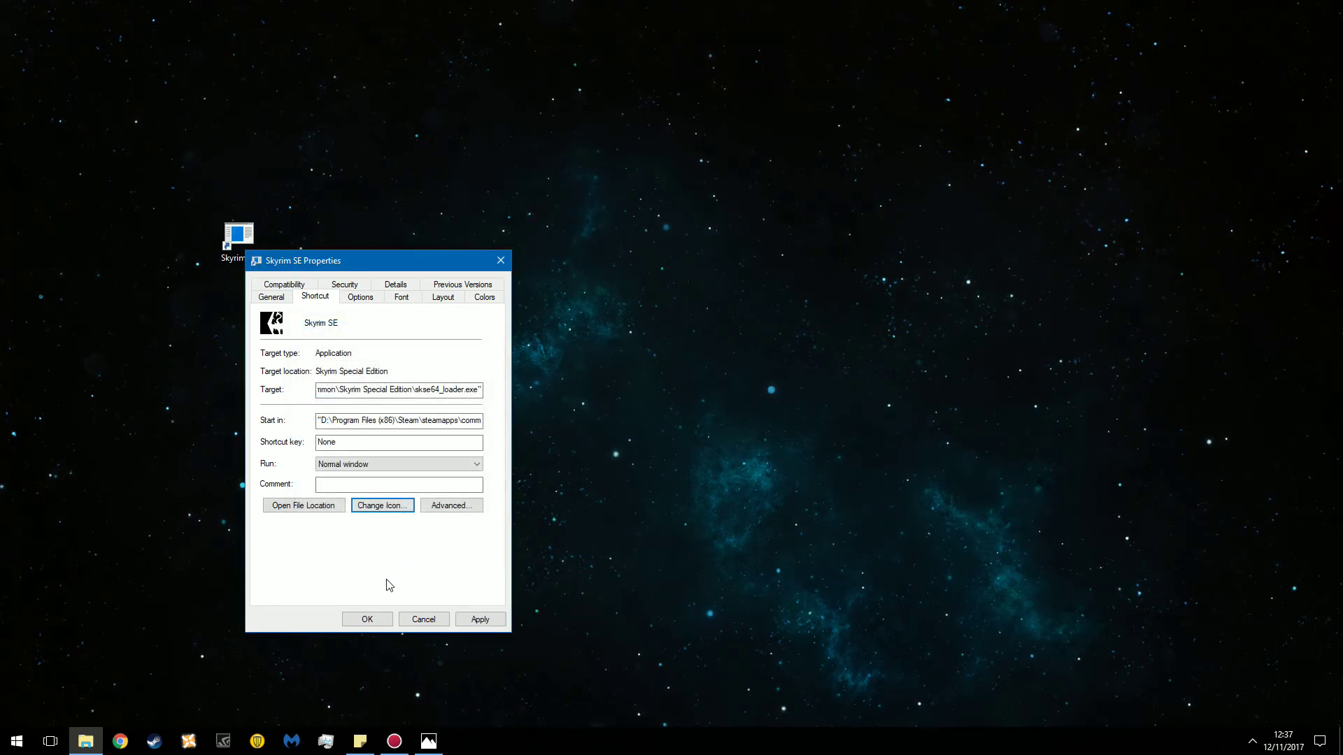
pyautogui.click(361, 620)
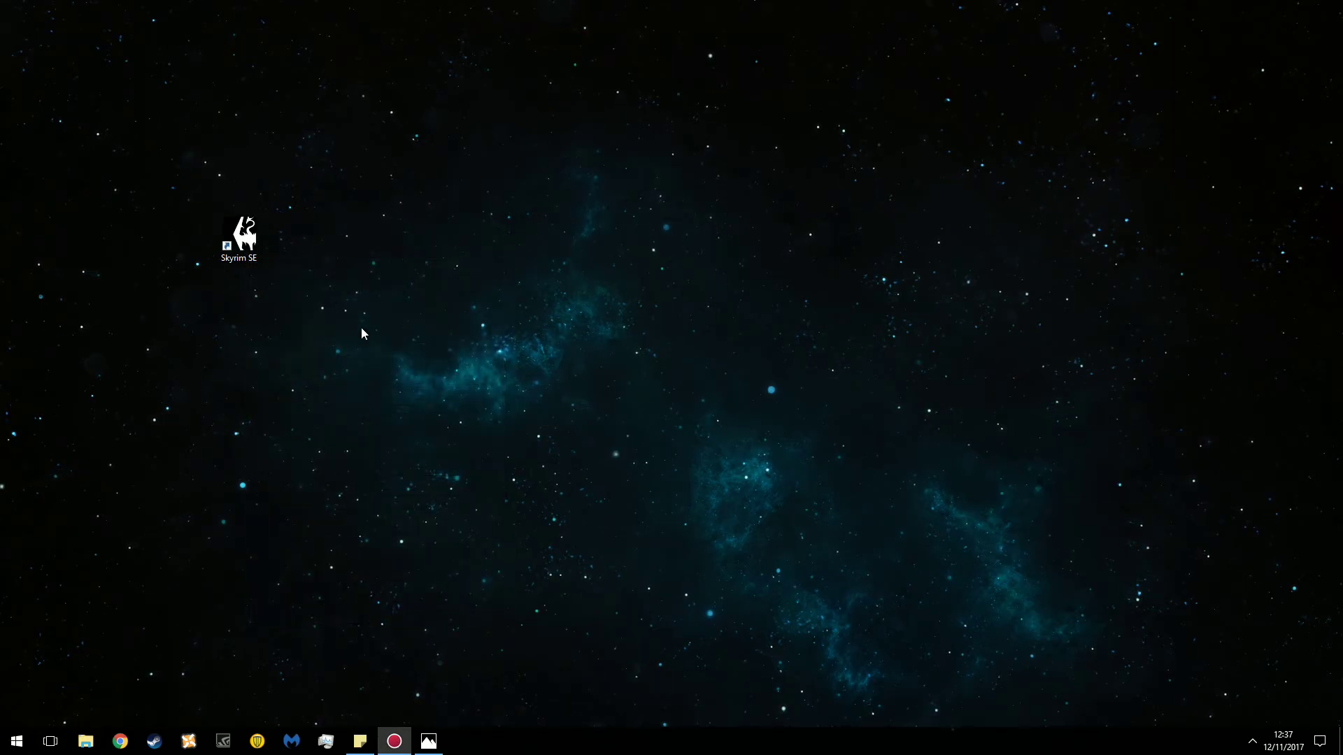
# Move the Skyrim SE shortcut rightward toward the desktop centre and refresh the desktop.
pyautogui.moveTo(238, 236); pyautogui.dragTo(505, 237)
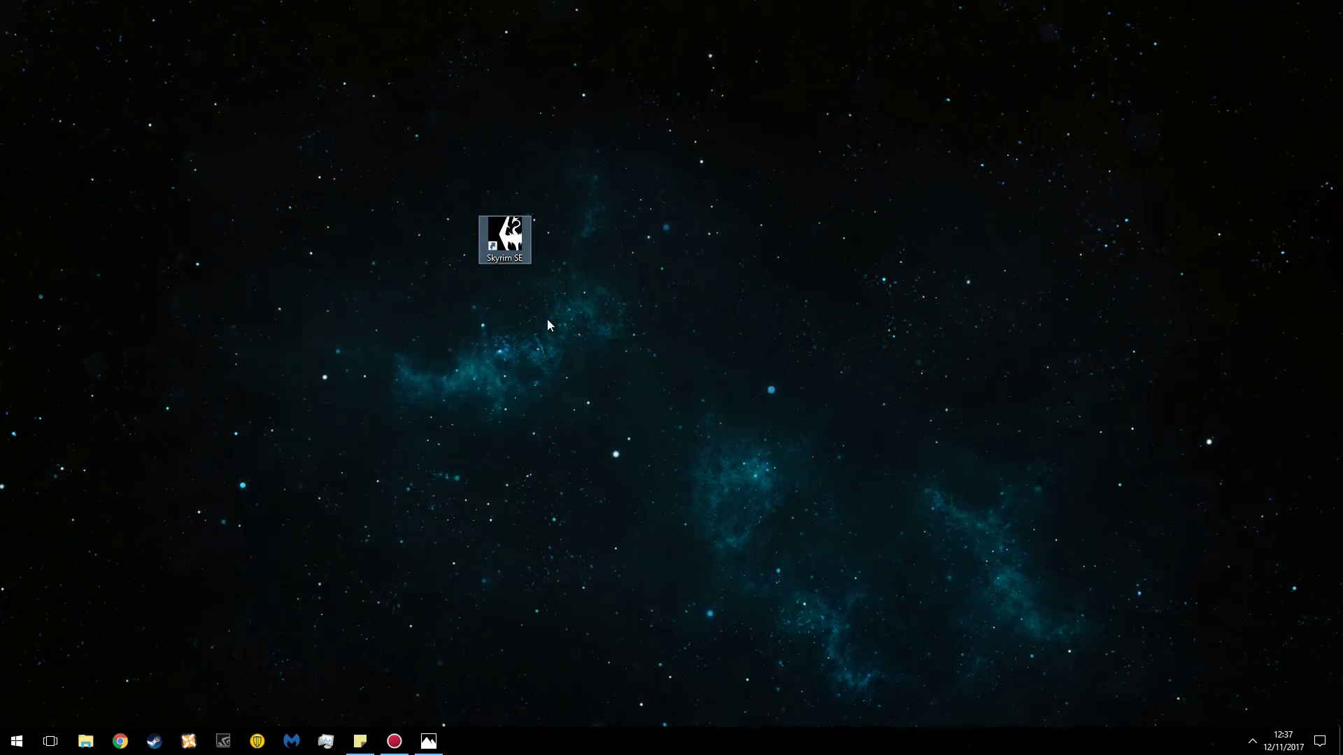
pyautogui.rightClick(433, 277)
pyautogui.click(469, 317)
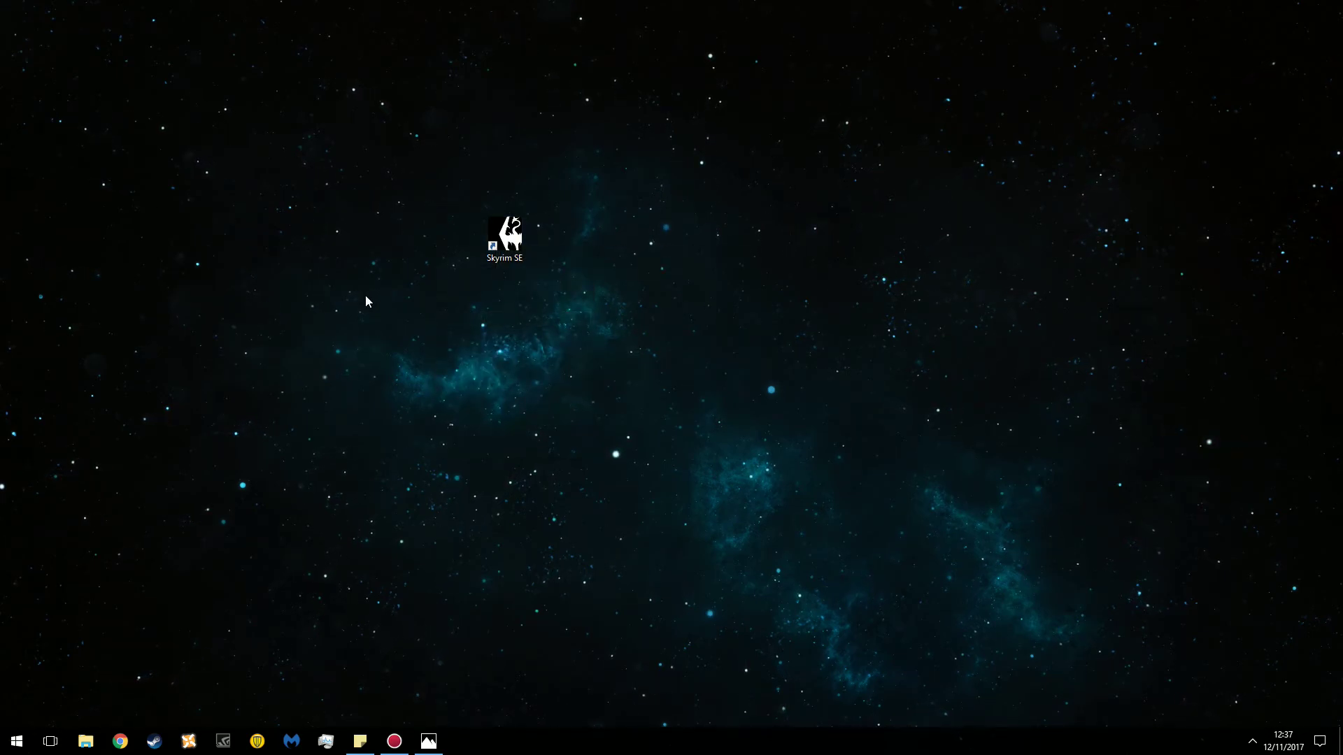
pyautogui.moveTo(361, 284); pyautogui.dragTo(622, 374)
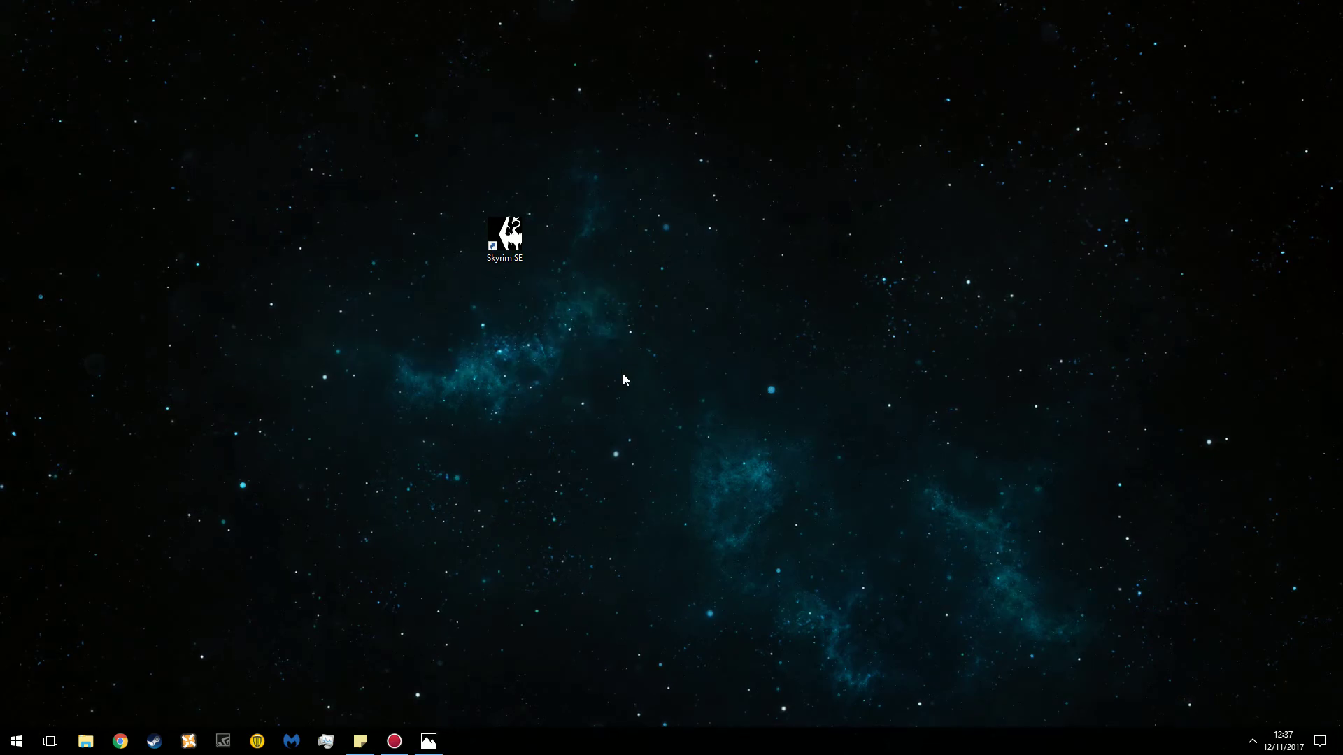